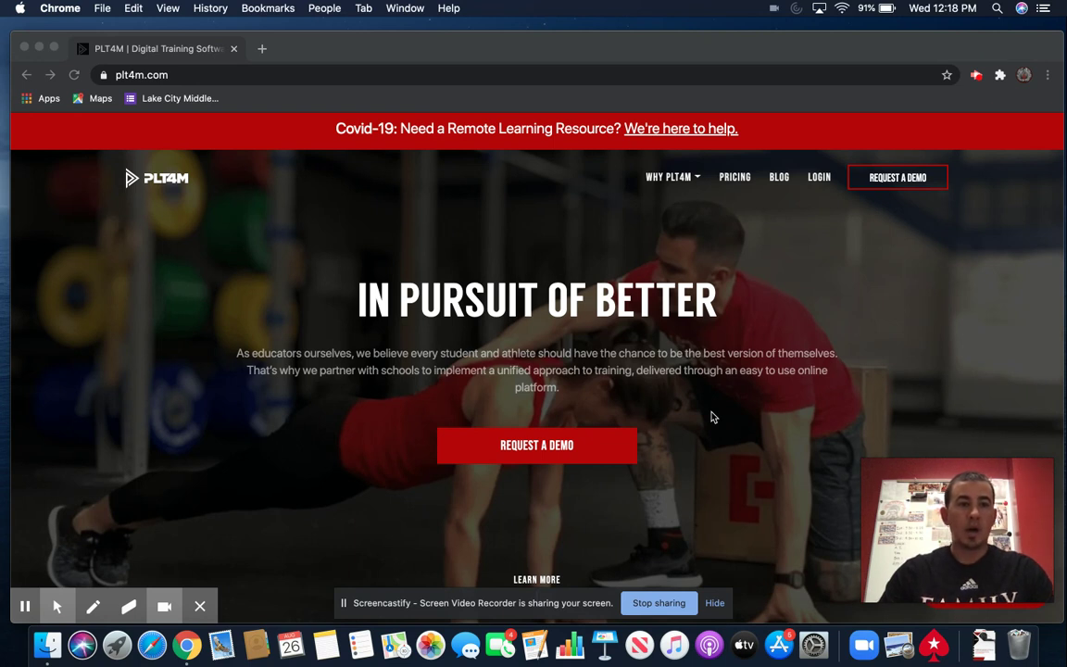
- Select the plt4m.com web address, then go to the PLT4M login page
left_click(209, 72)
left_click(212, 72)
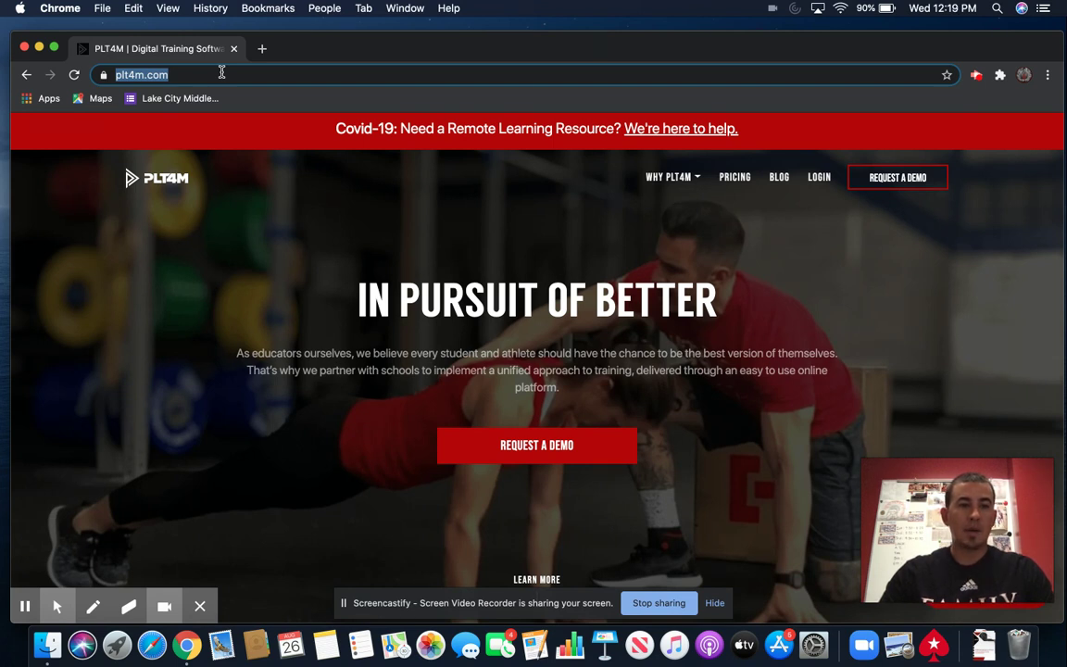
left_click(194, 74)
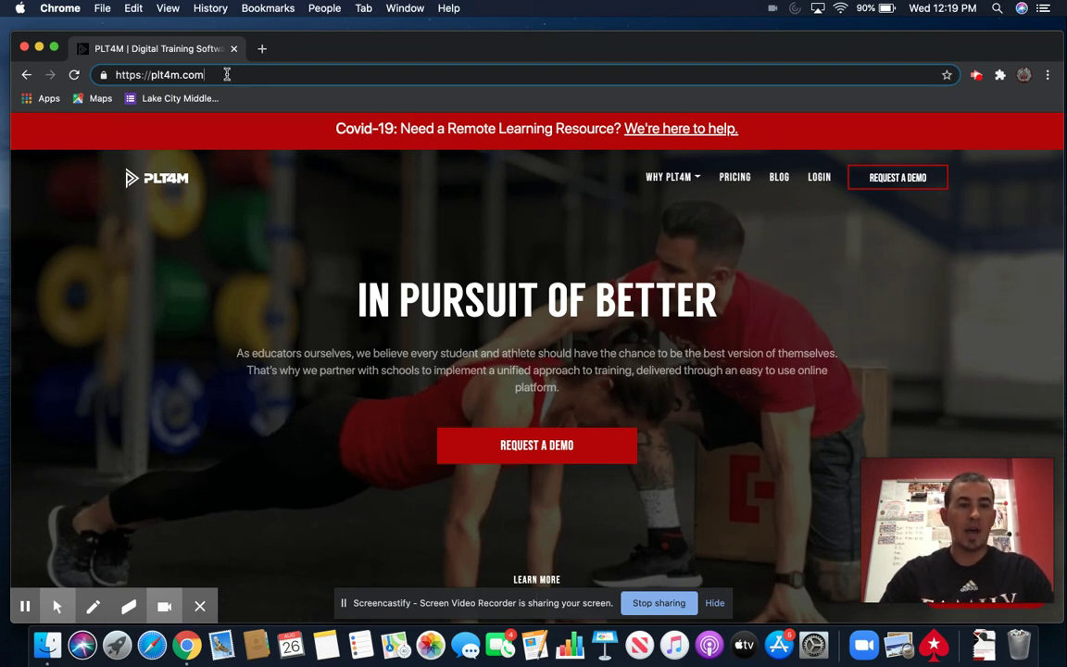
left_click_drag(198, 75, 99, 75)
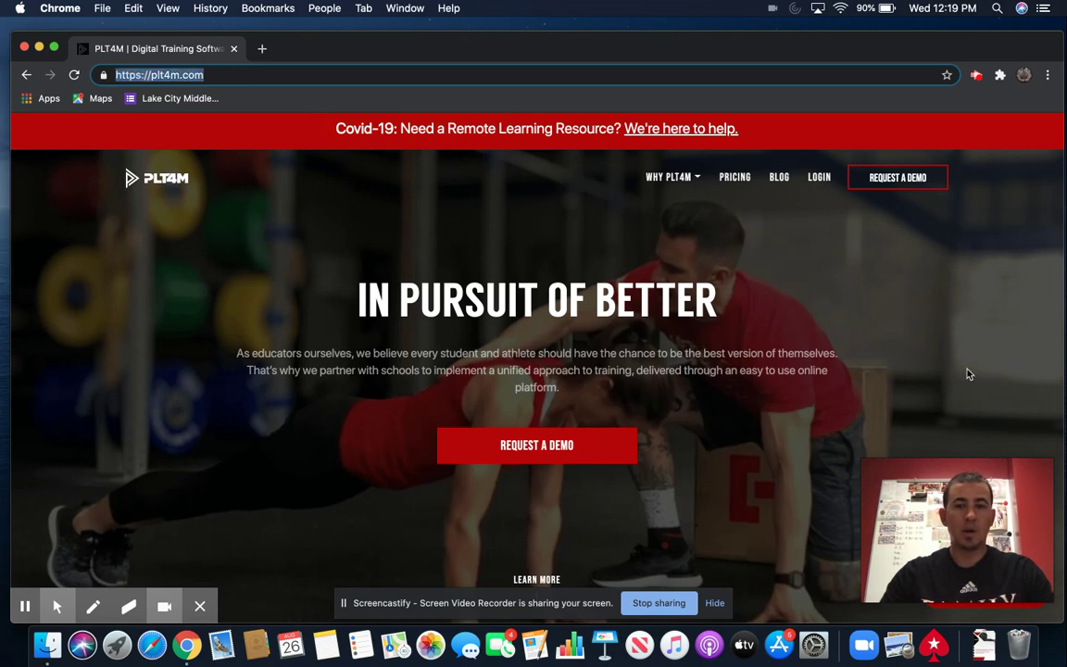
left_click(821, 178)
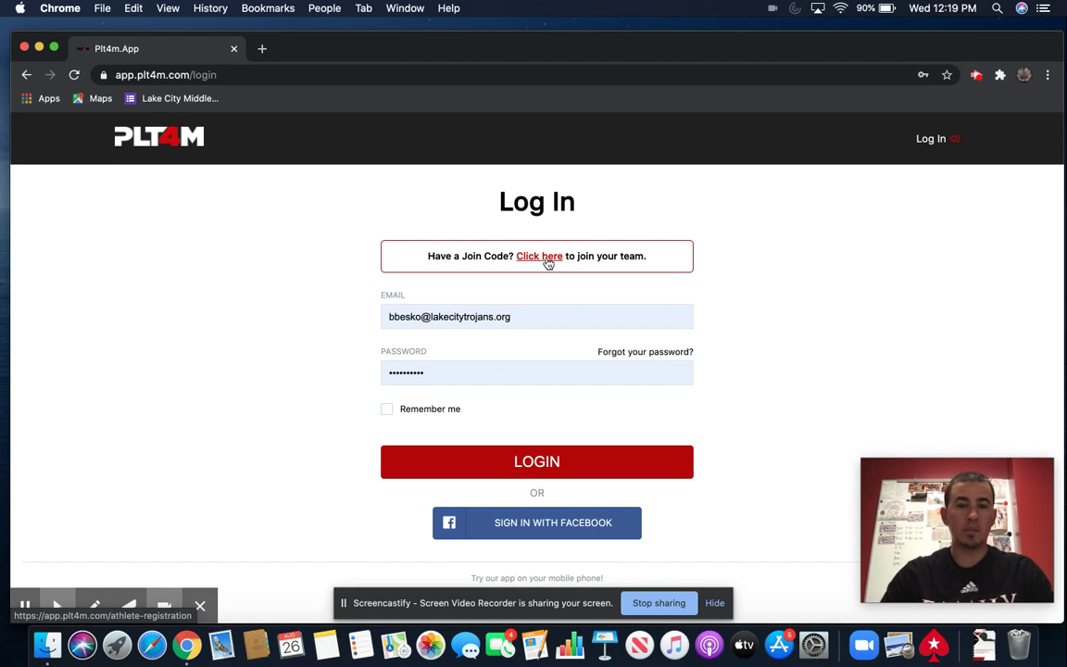
- Enter the school's join code, pass the robot check, submit it, and pick Lake City Area Schools
left_click(548, 264)
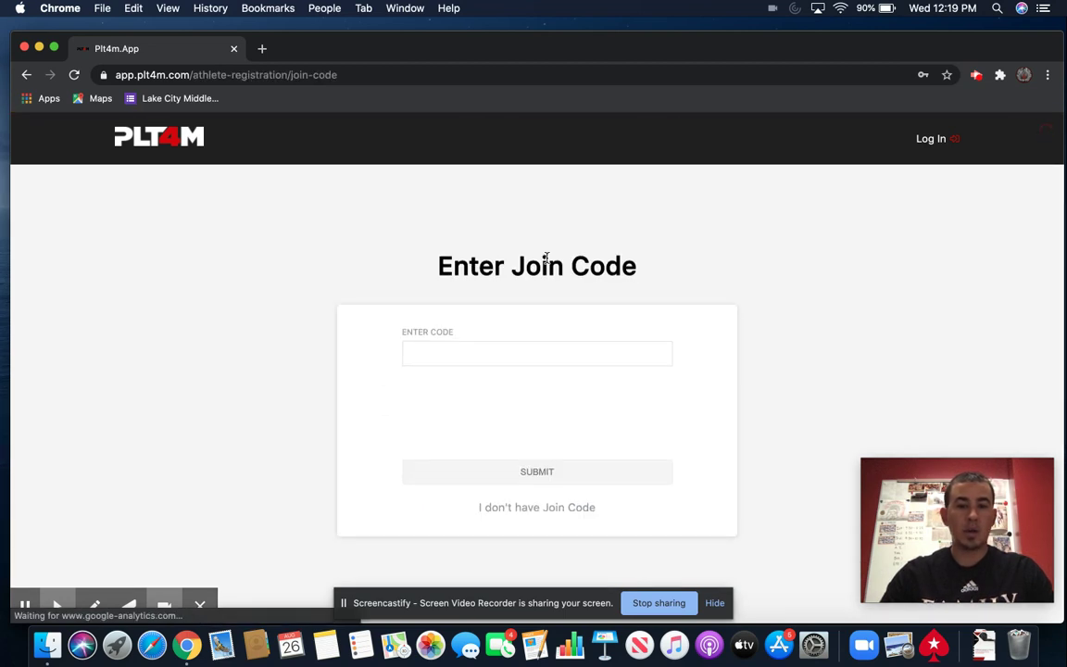
left_click(506, 349)
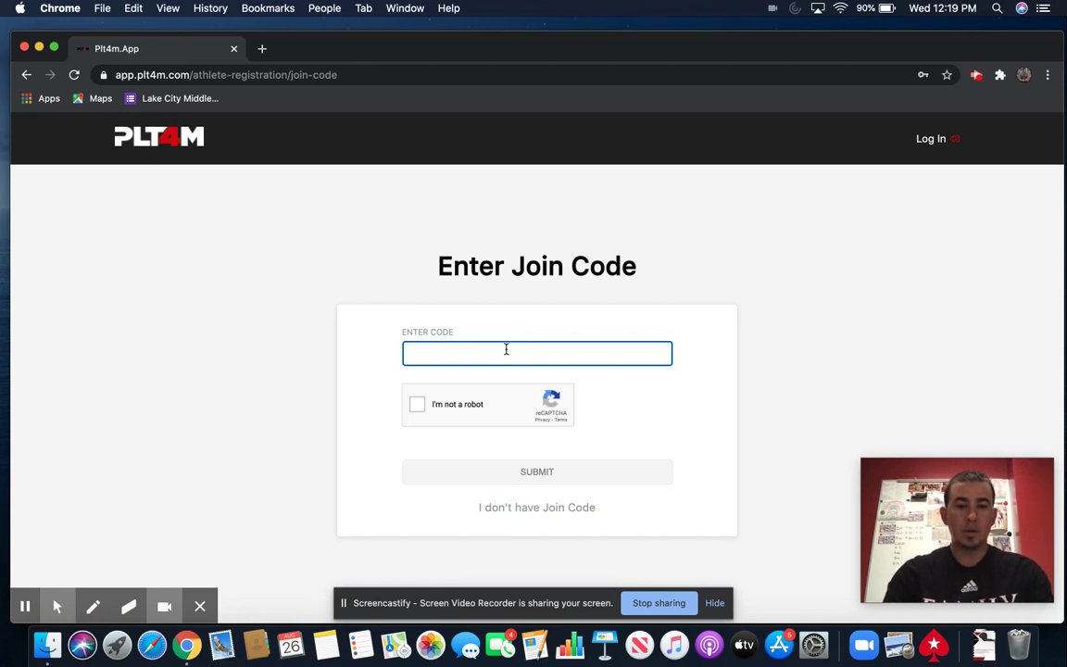
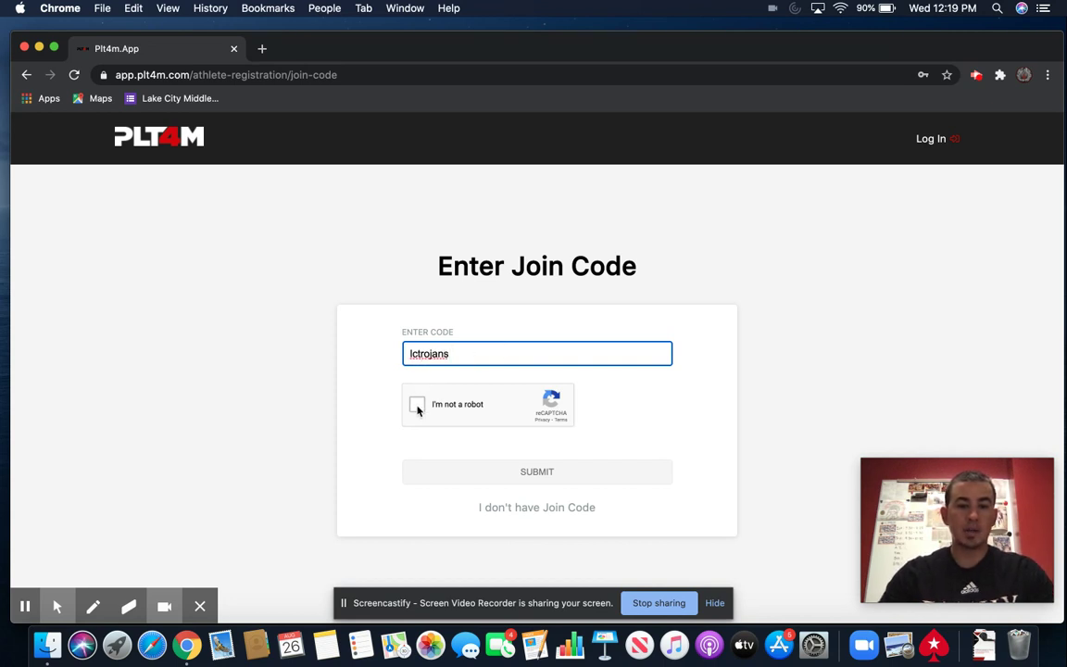
left_click(416, 408)
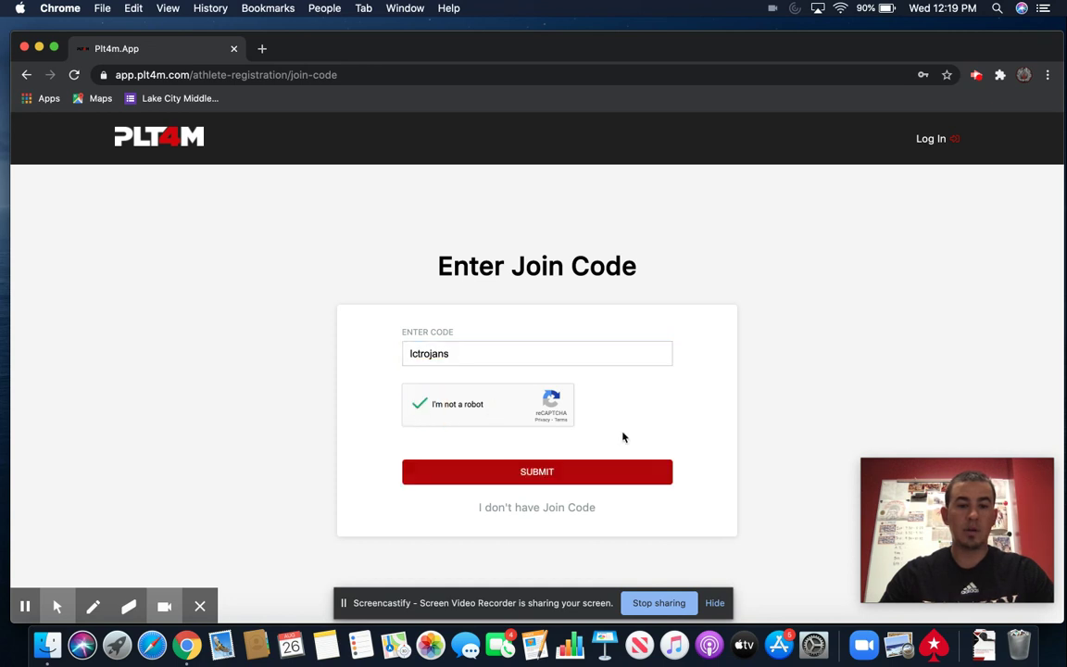
left_click(586, 473)
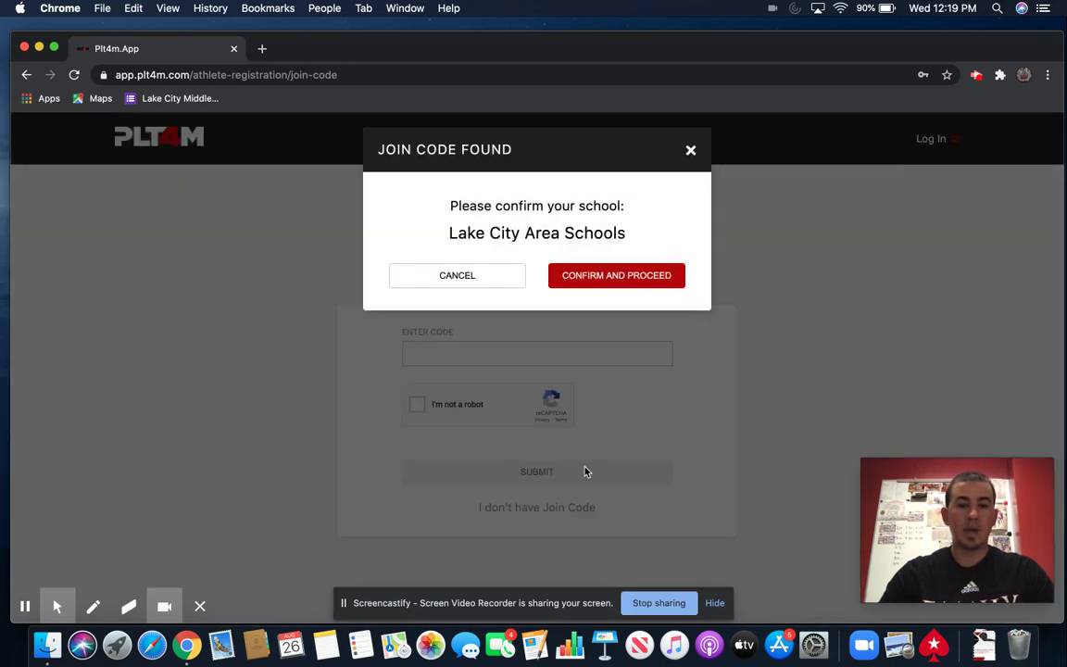
left_click(599, 277)
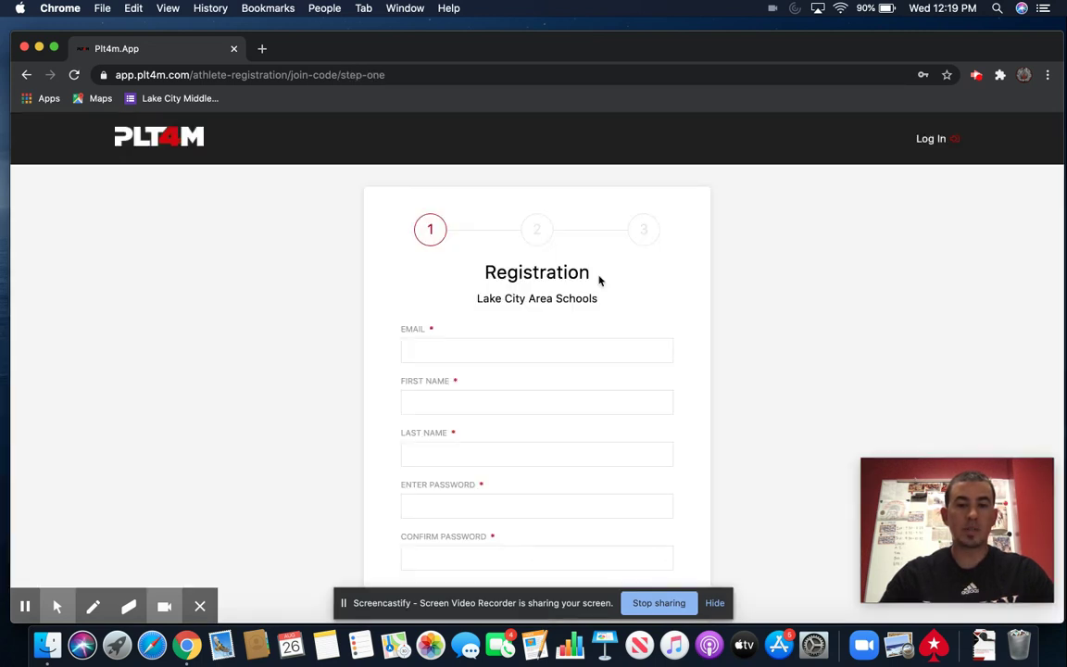
- Fill in the student's e-mail address, first name and last name
scroll(597, 279, "down", 1)
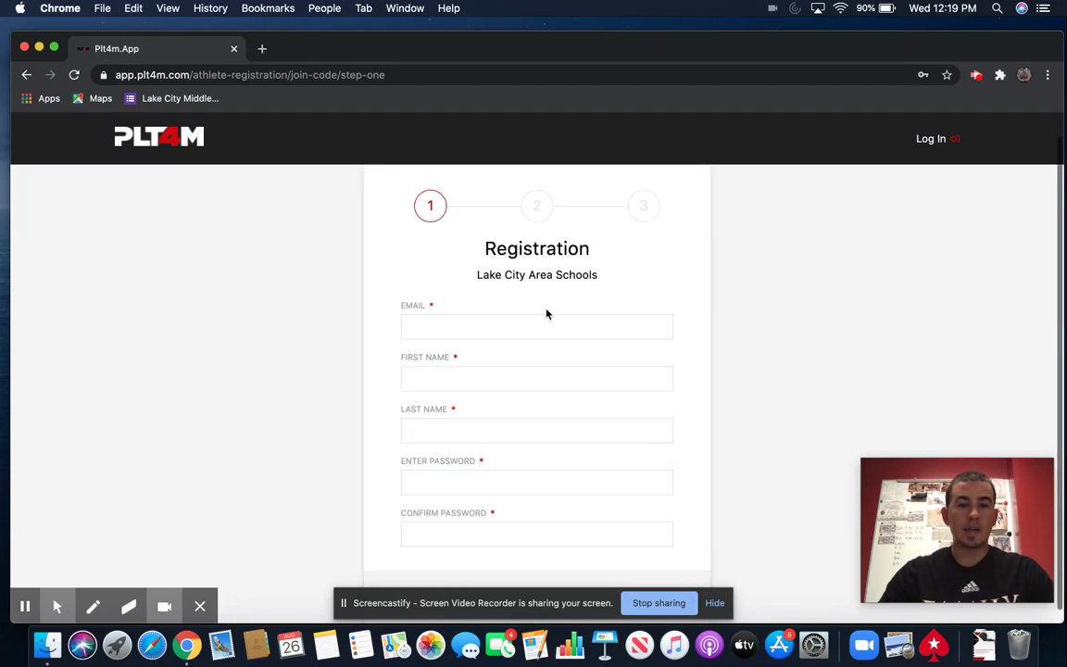
left_click(524, 325)
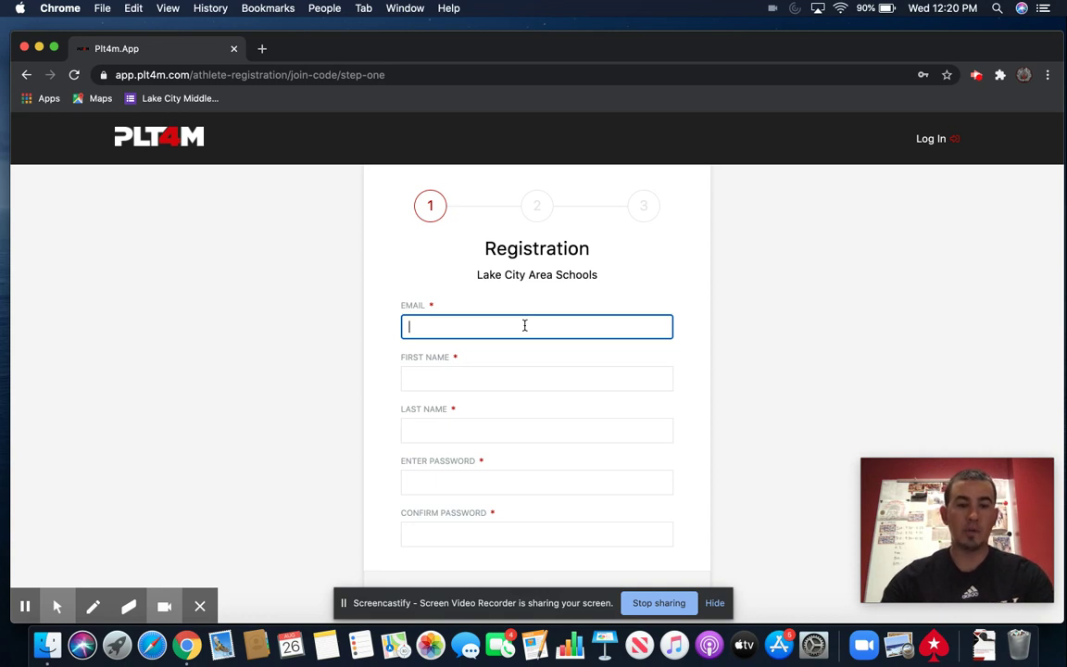
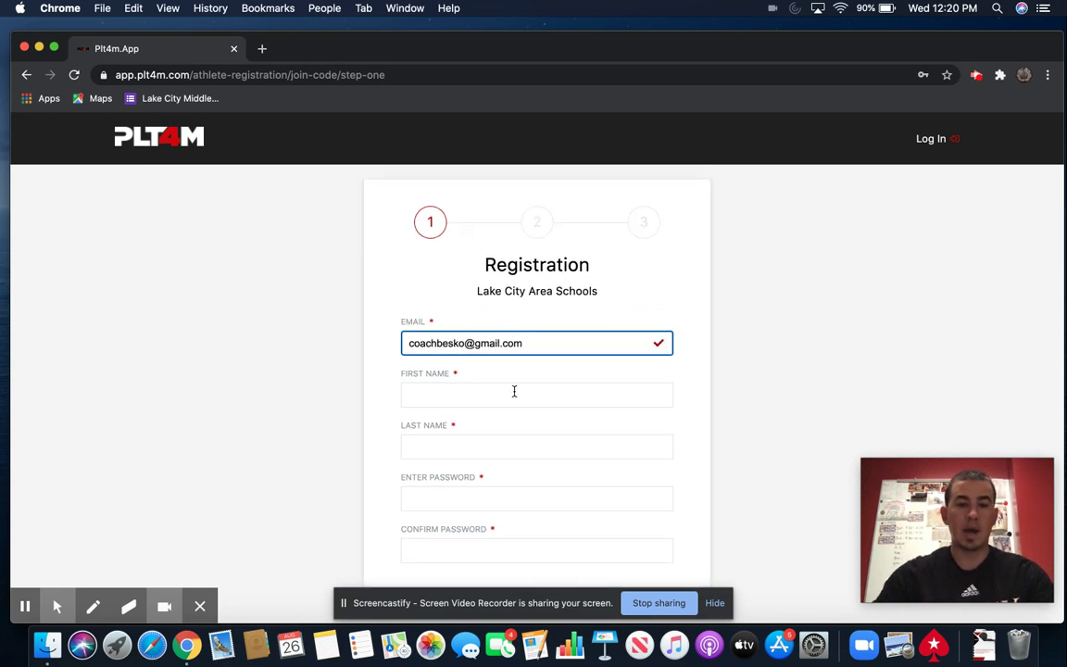
left_click(514, 392)
type("Coach")
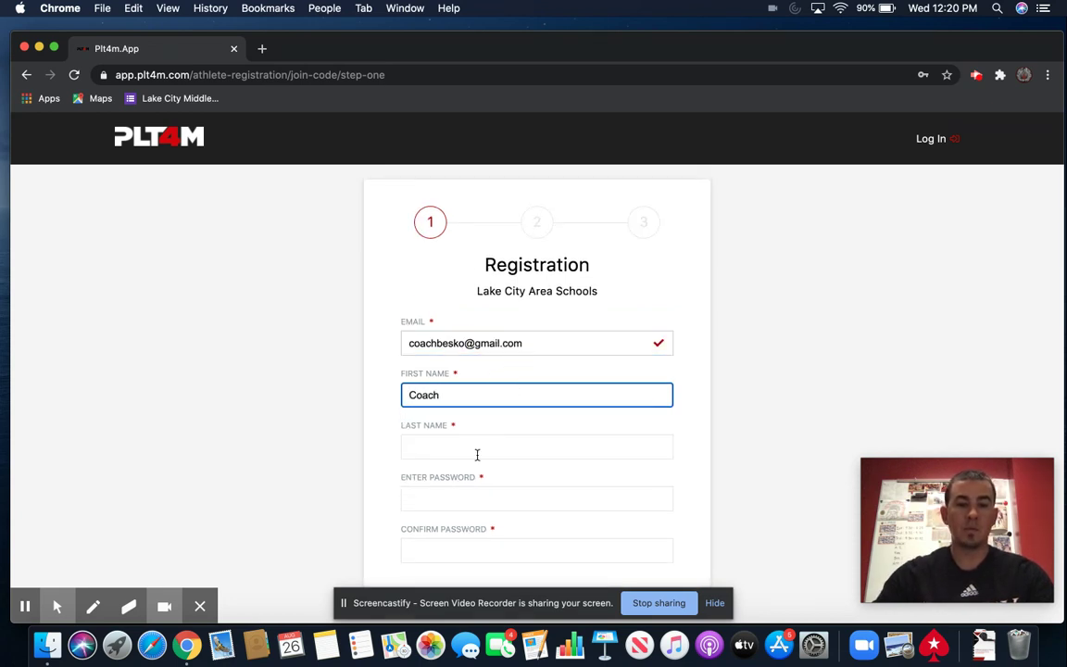
left_click(477, 449)
type("Besko")
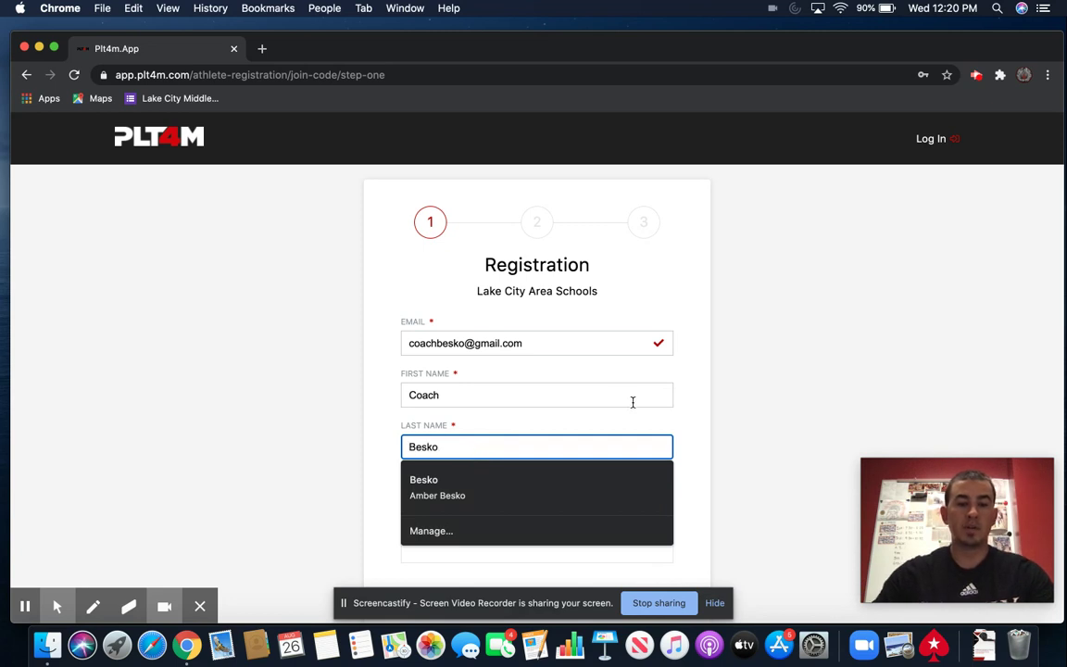
- Enter and confirm the account password, then continue to registration step two
scroll(620, 407, "down", 1)
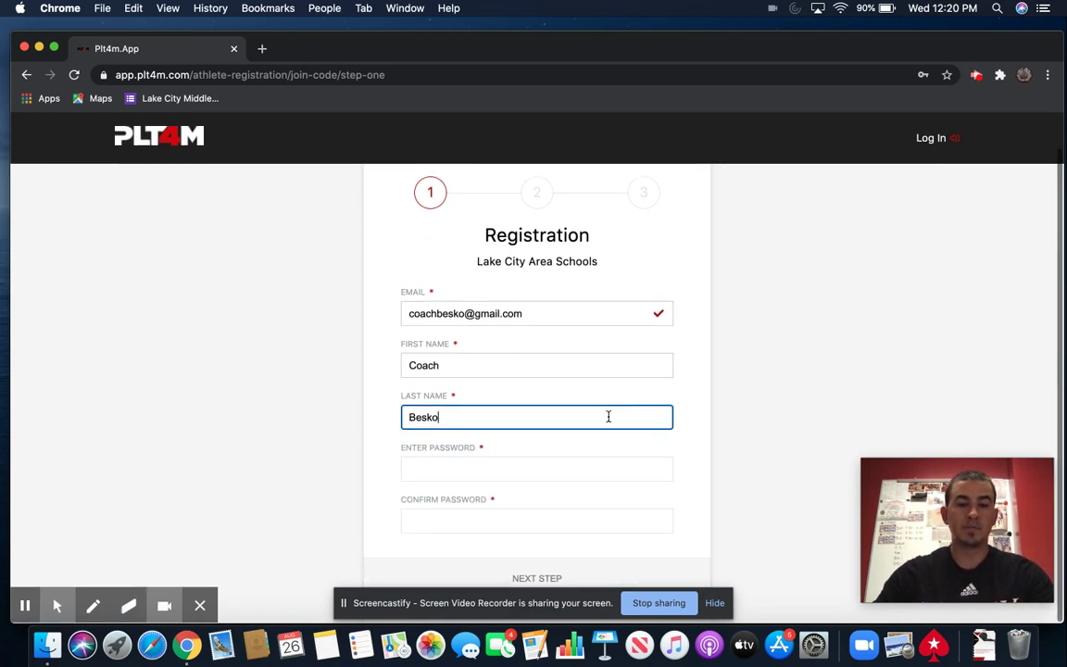
left_click(536, 466)
type("•••")
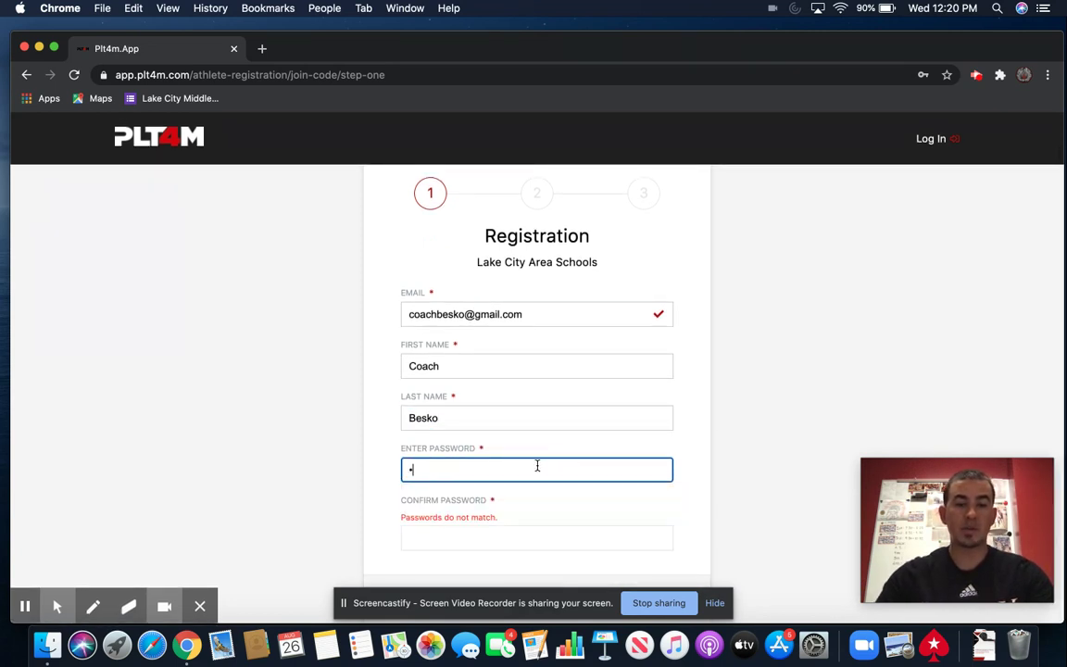
type("•••••••")
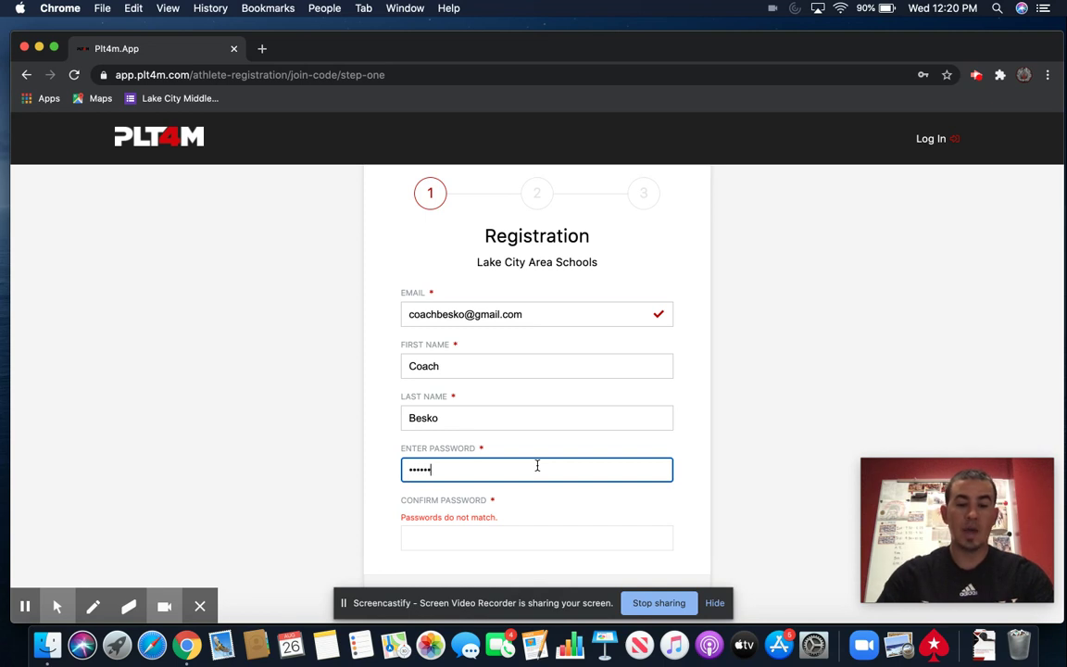
left_click(521, 539)
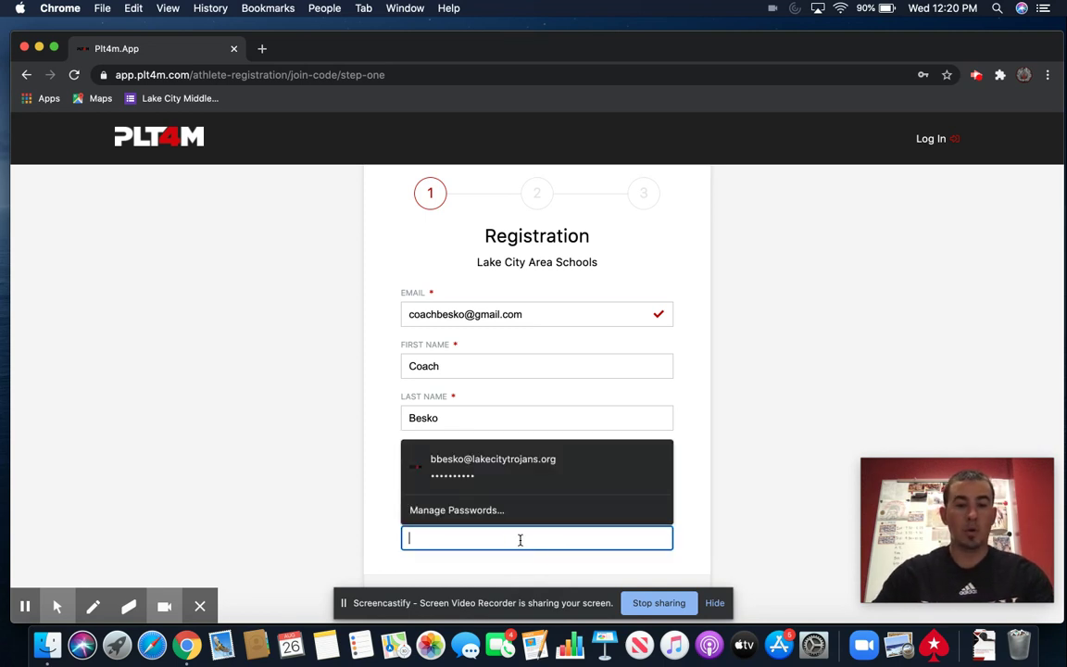
type("•••••••••")
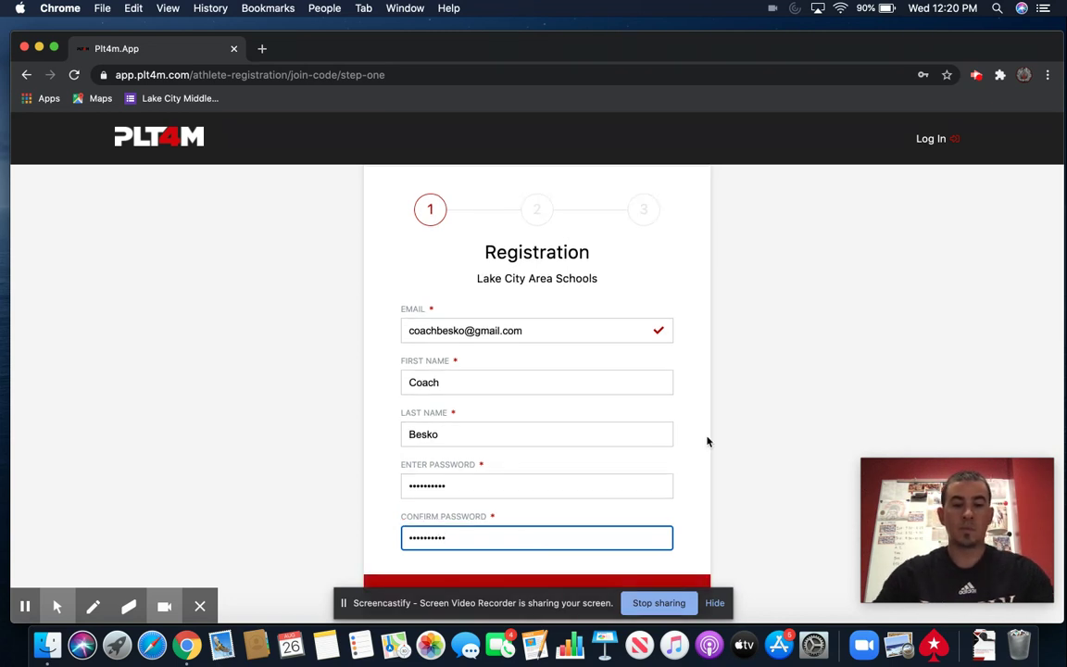
type("•")
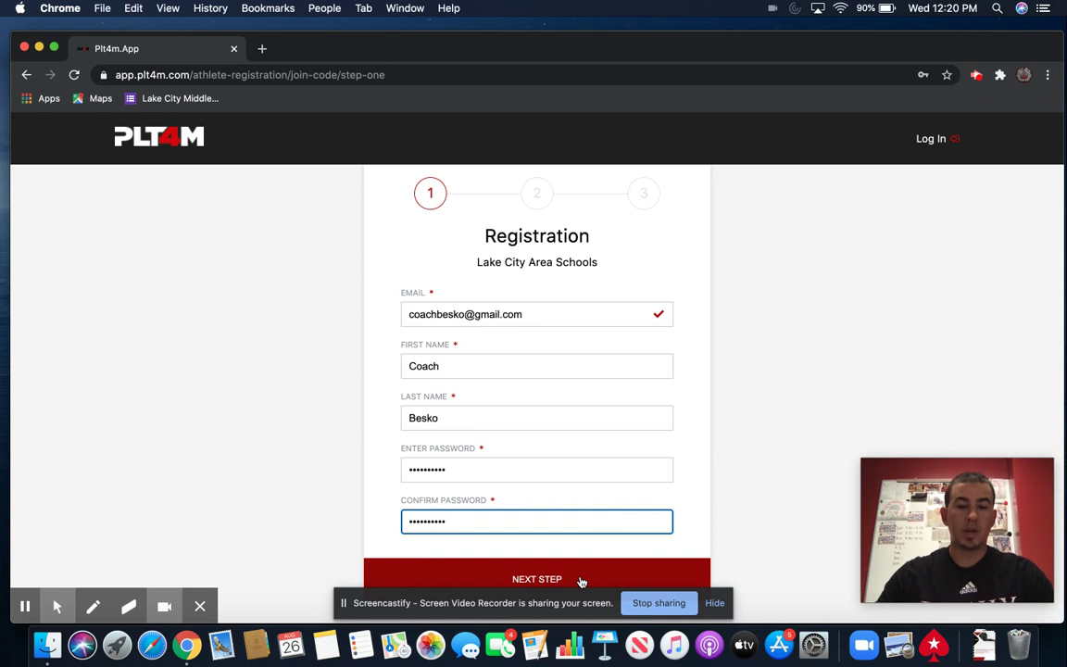
left_click(581, 580)
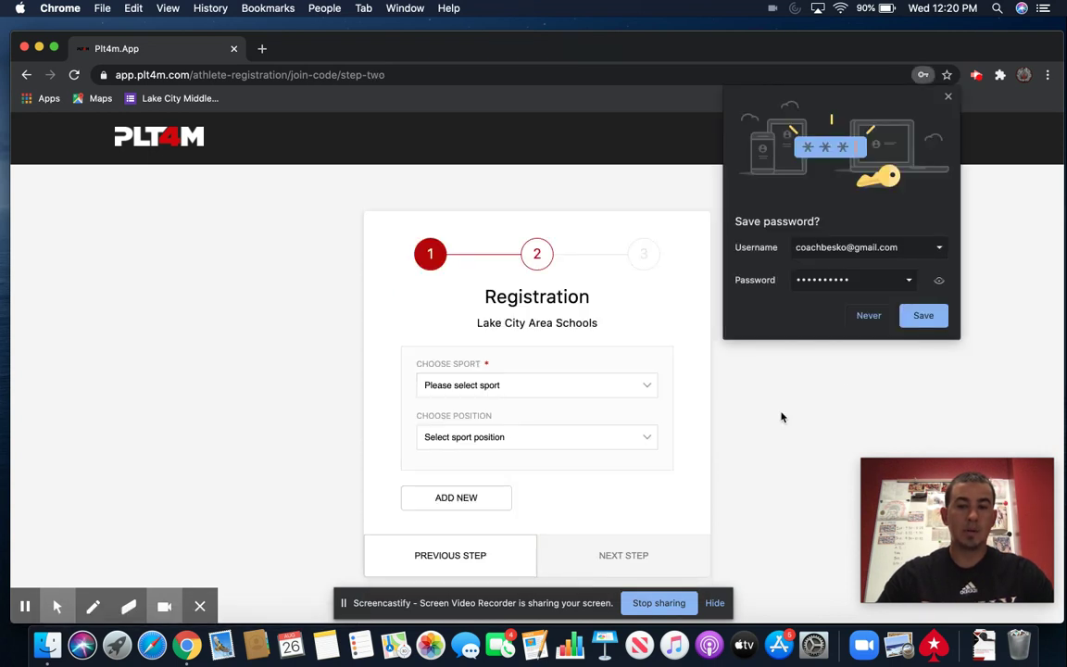
- Decline saving the password, pick Phys Ed as sport and Student as position, and continue
left_click(869, 316)
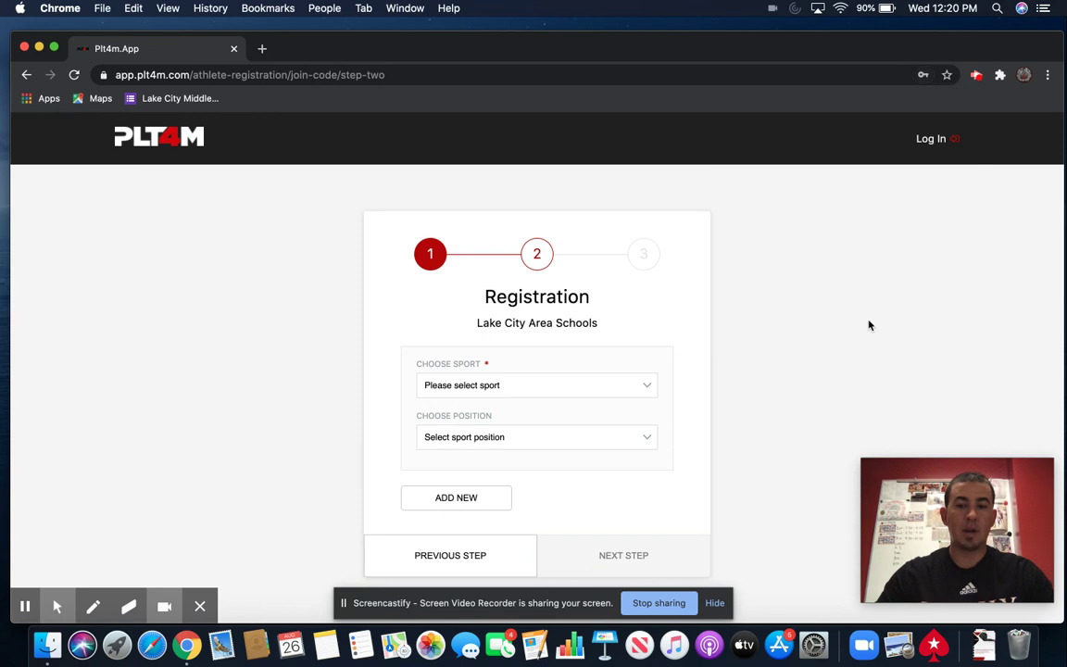
left_click(584, 386)
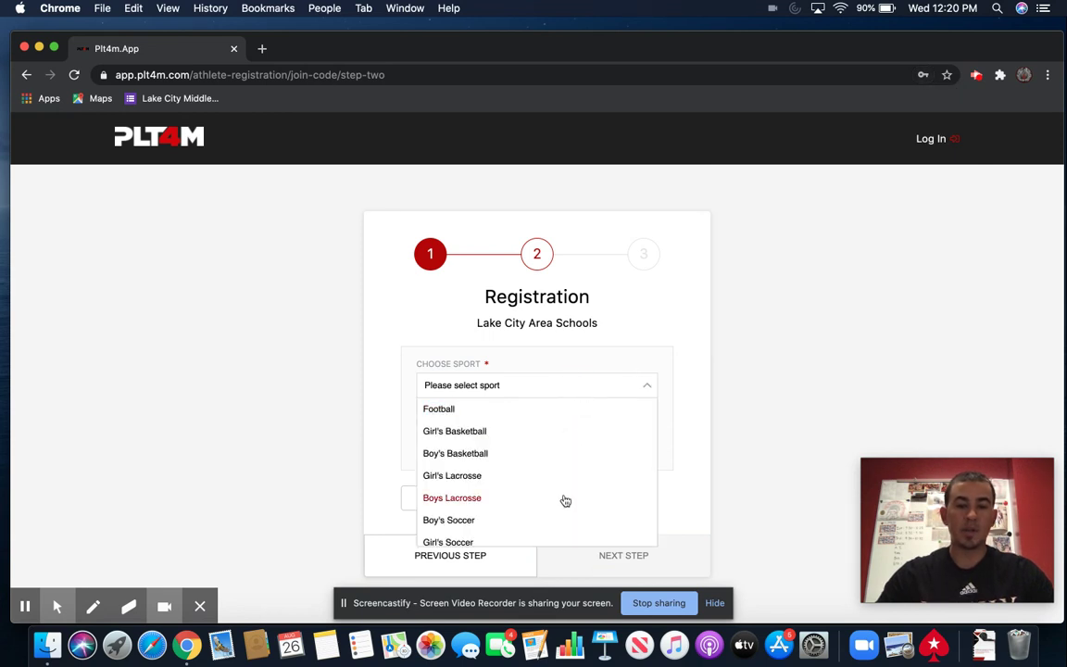
scroll(565, 500, "down", 15)
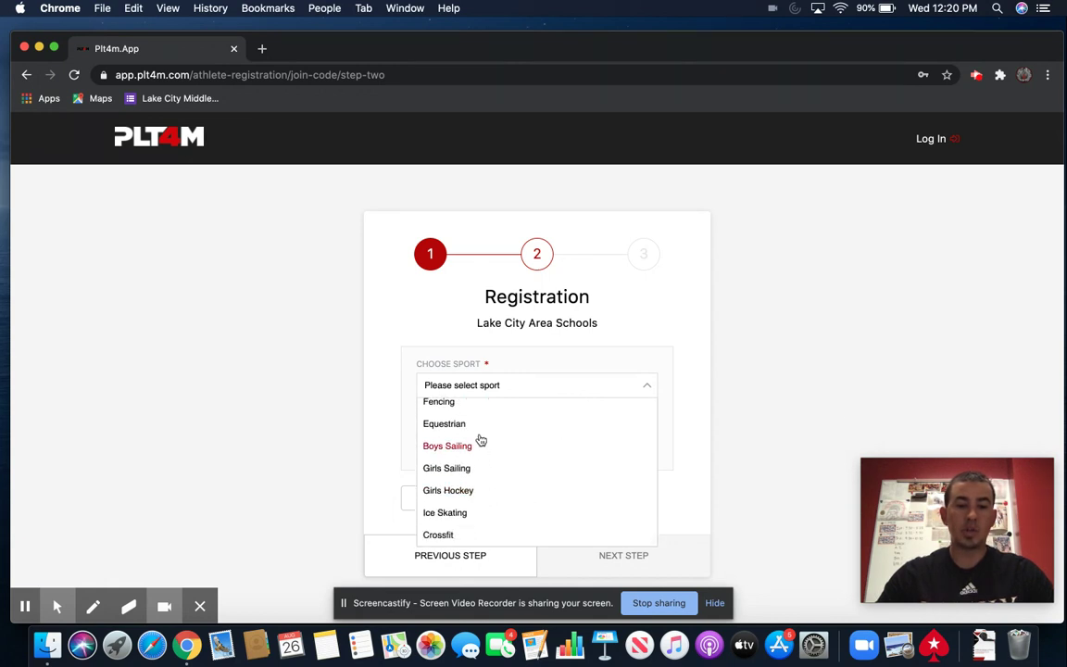
scroll(479, 441, "up", 8)
scroll(481, 441, "up", 5)
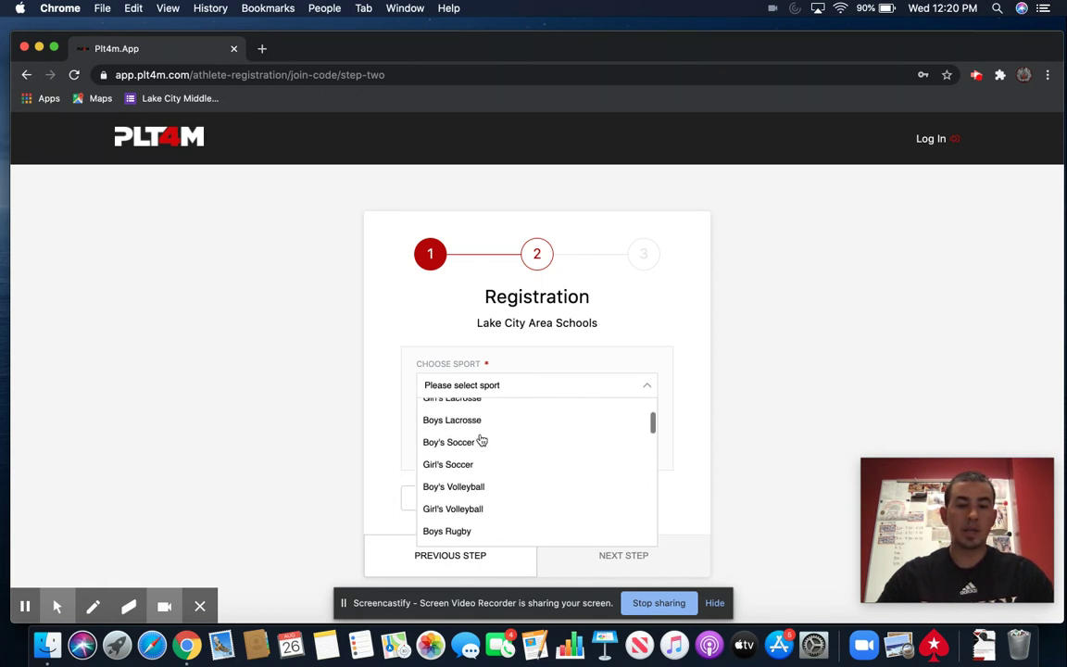
scroll(481, 441, "down", 2)
scroll(481, 441, "down", 1)
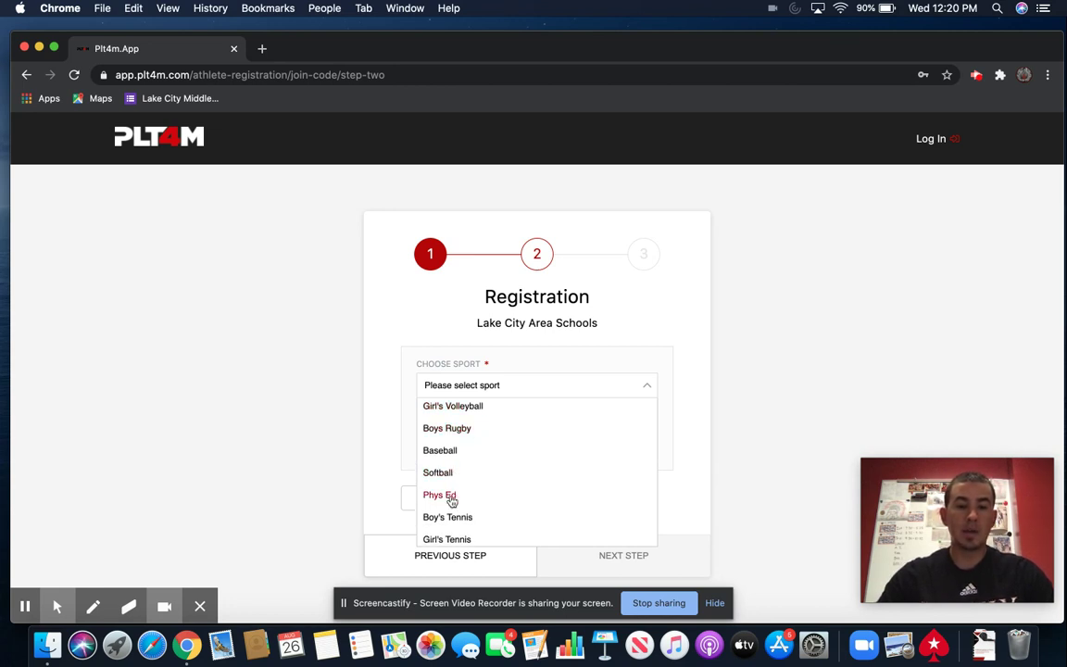
left_click(452, 496)
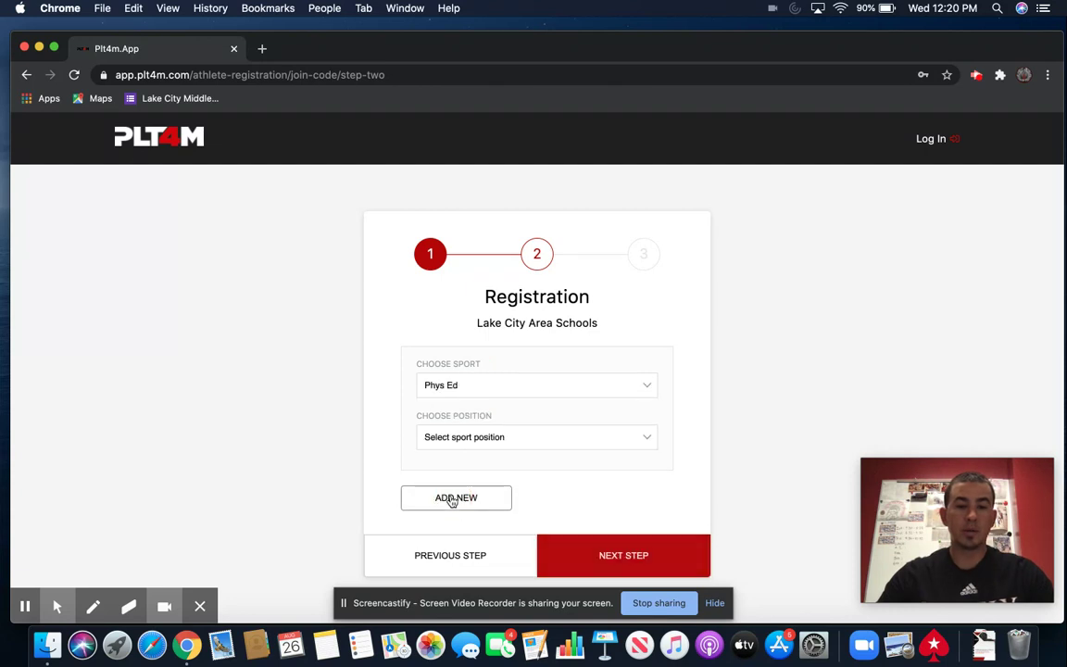
left_click(465, 446)
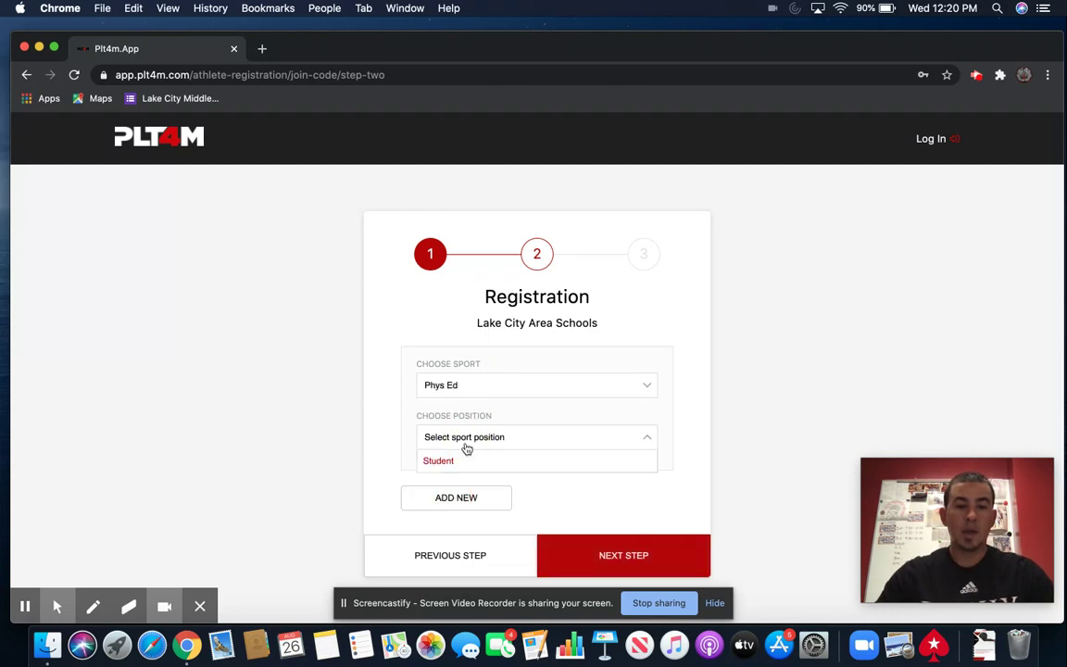
left_click(460, 461)
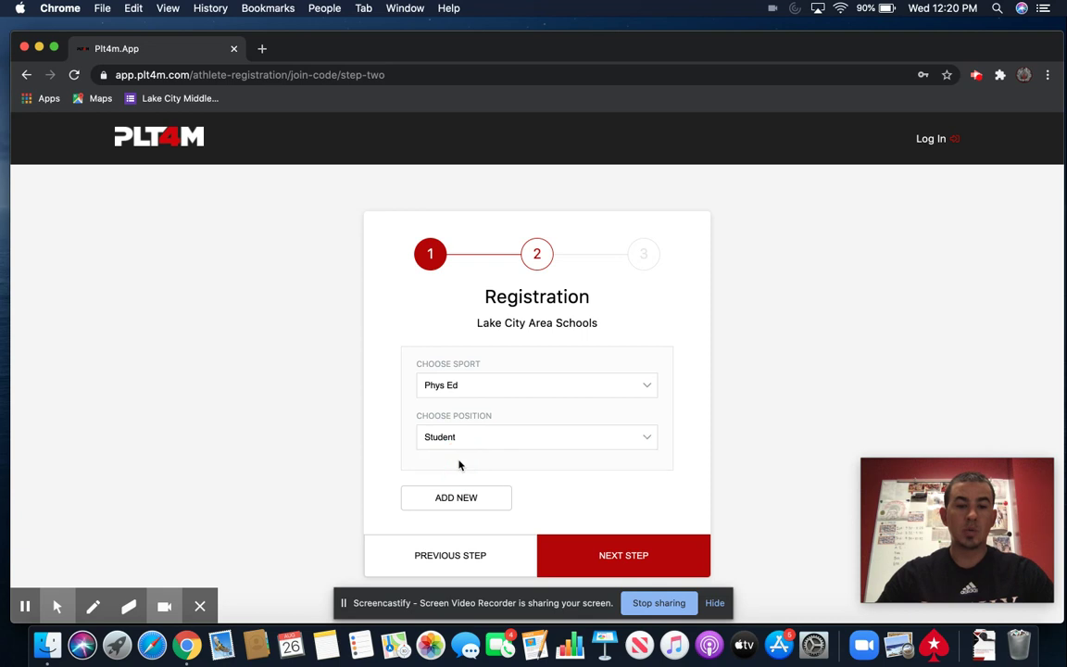
left_click(645, 559)
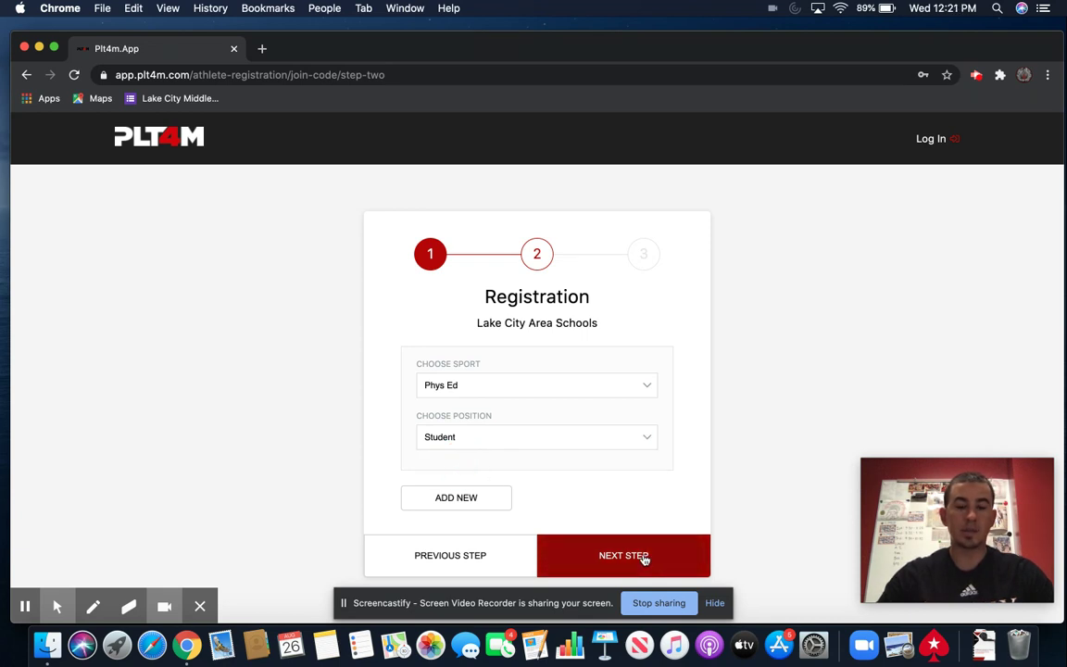
left_click(645, 560)
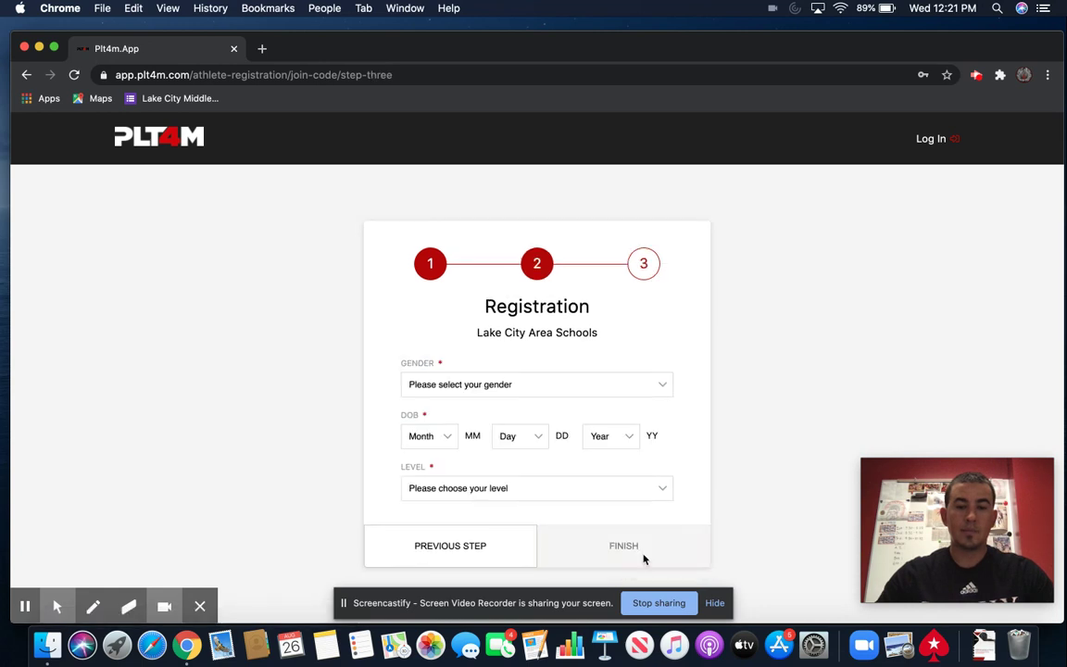
- Choose Male, birth date month 1, day 1, 1995, level Middle School, and click Finish
left_click(569, 388)
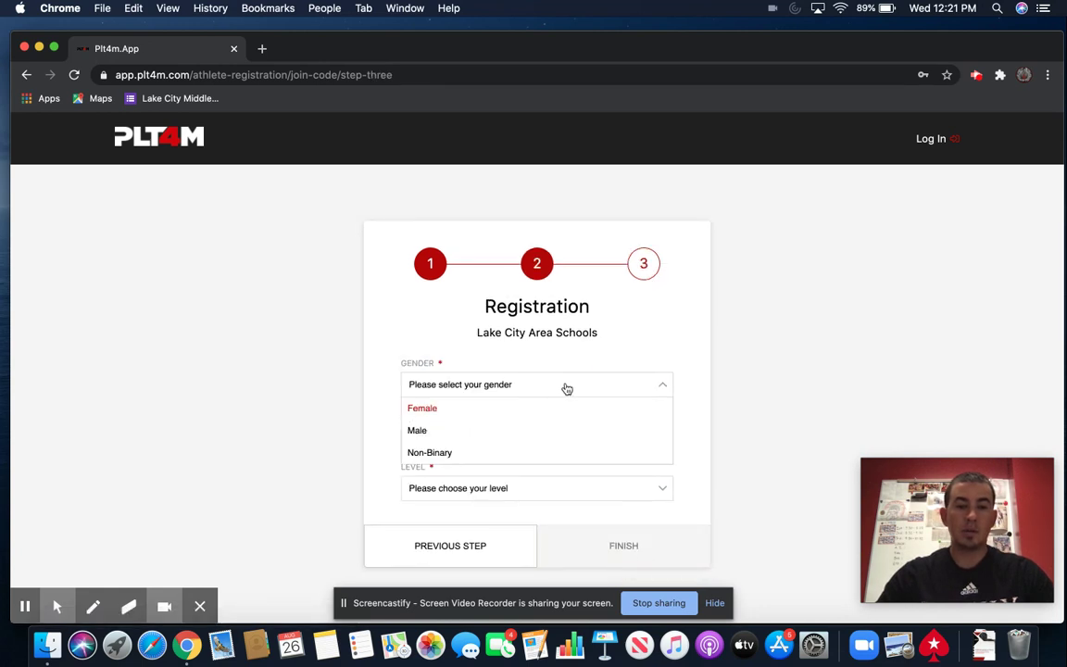
left_click(506, 433)
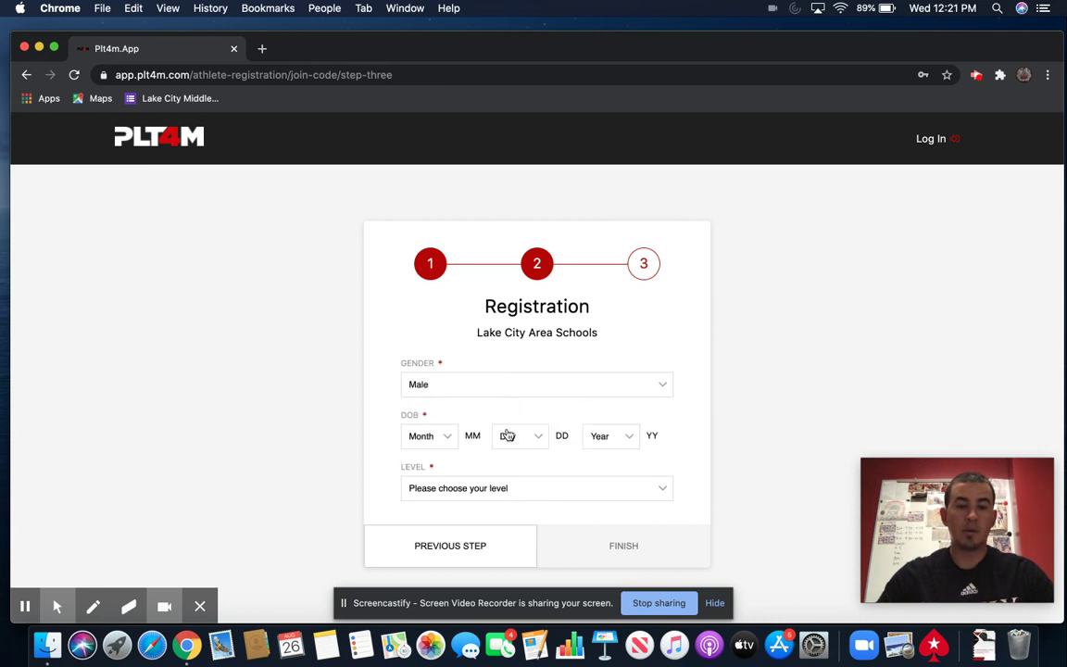
left_click(450, 441)
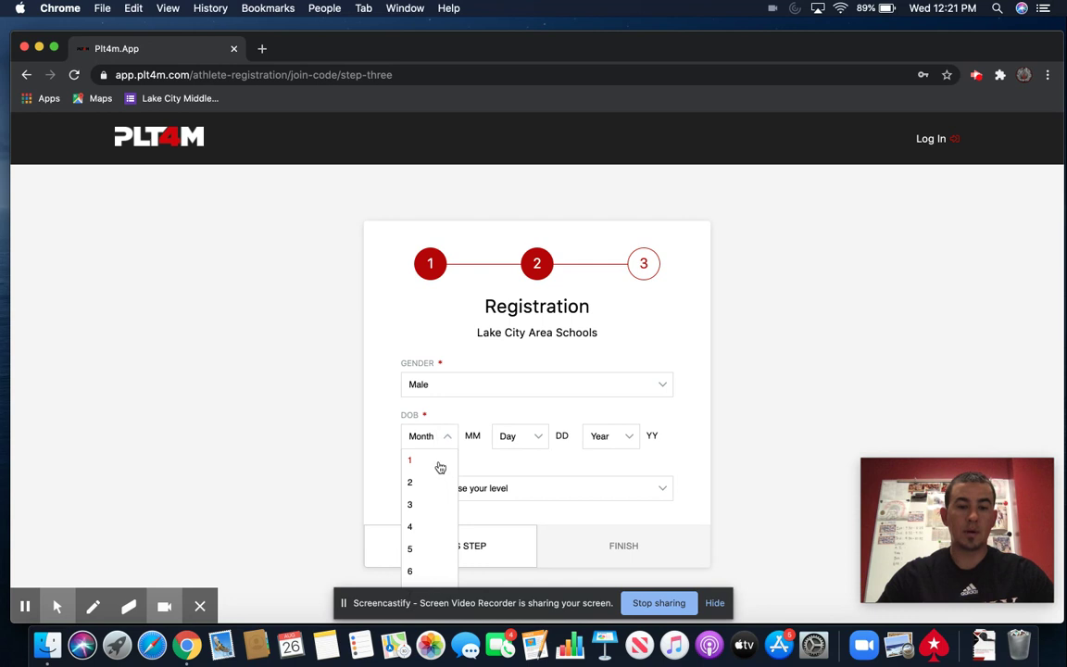
left_click(410, 460)
left_click(534, 441)
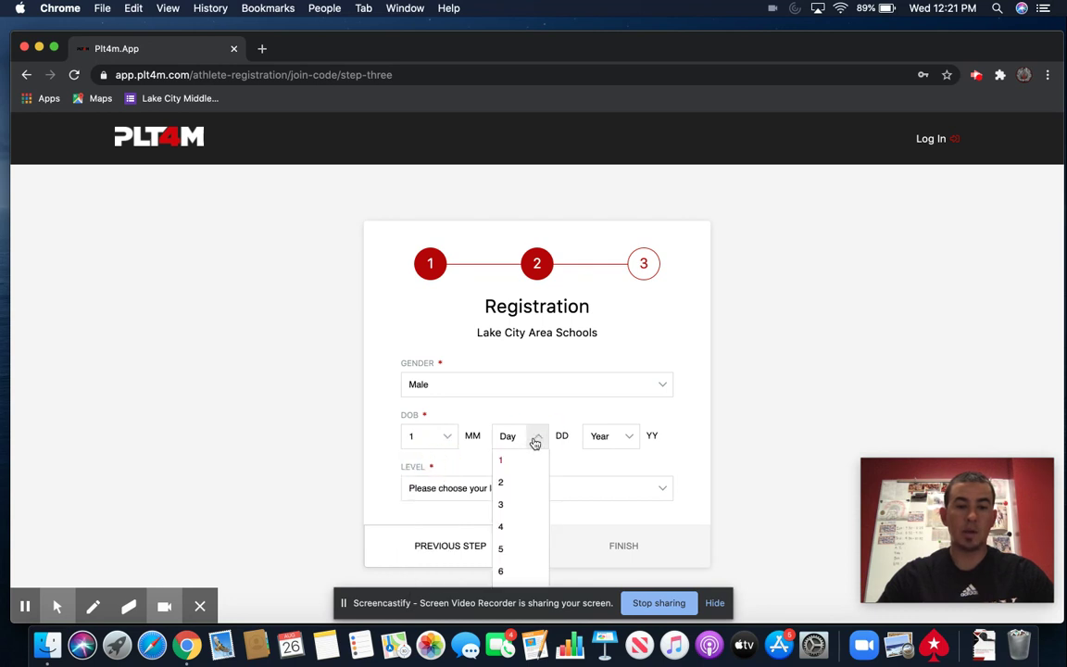
left_click(523, 459)
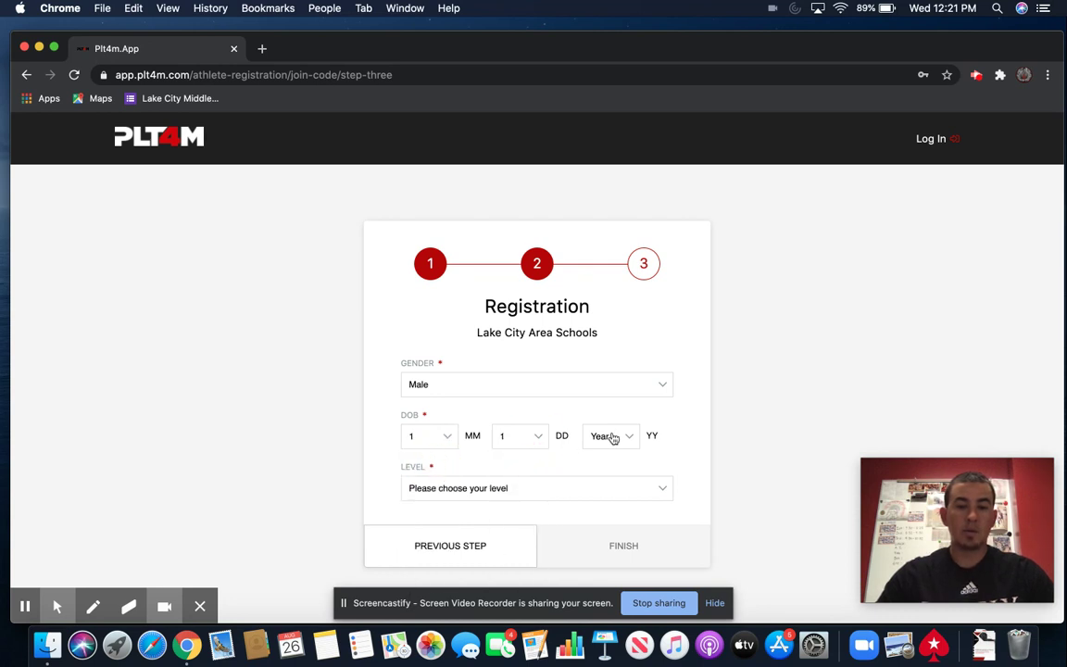
left_click(612, 436)
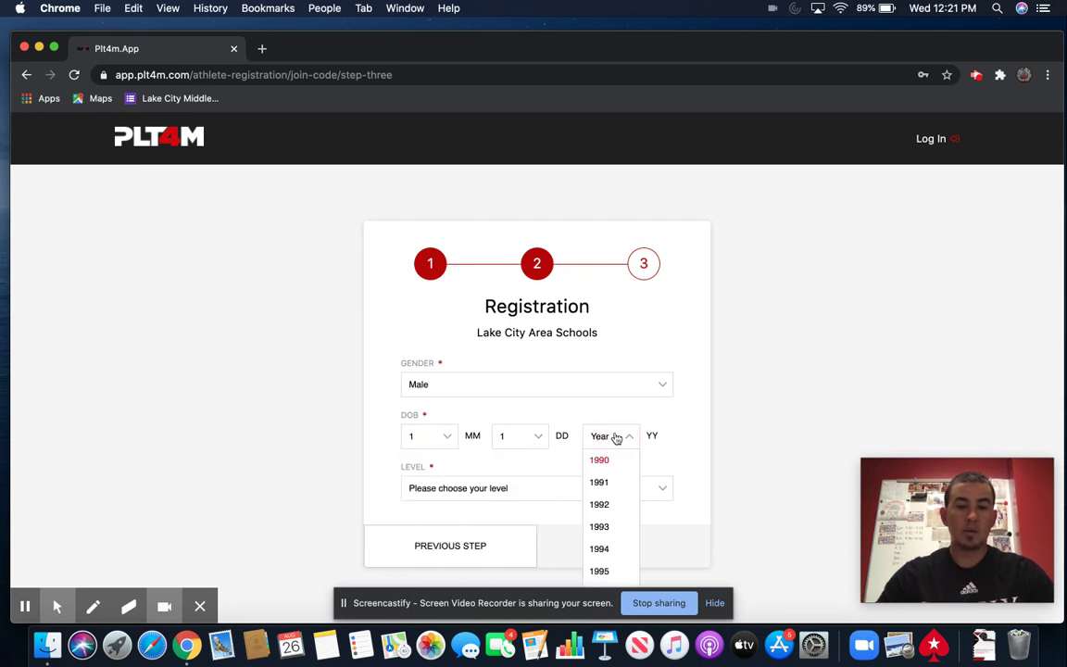
left_click(600, 571)
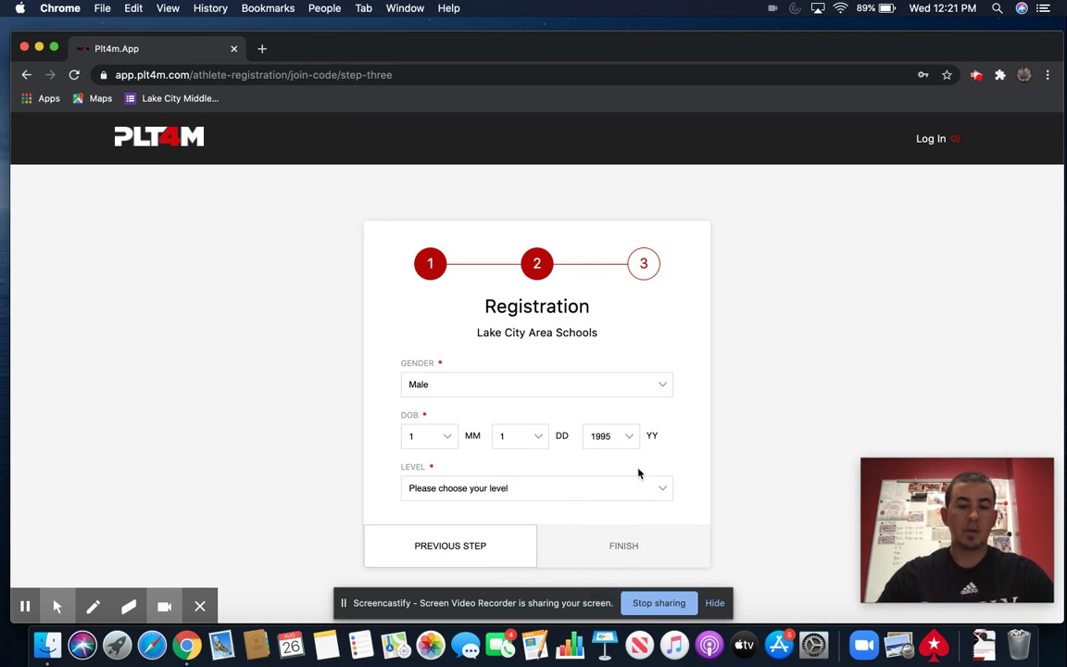
left_click(612, 490)
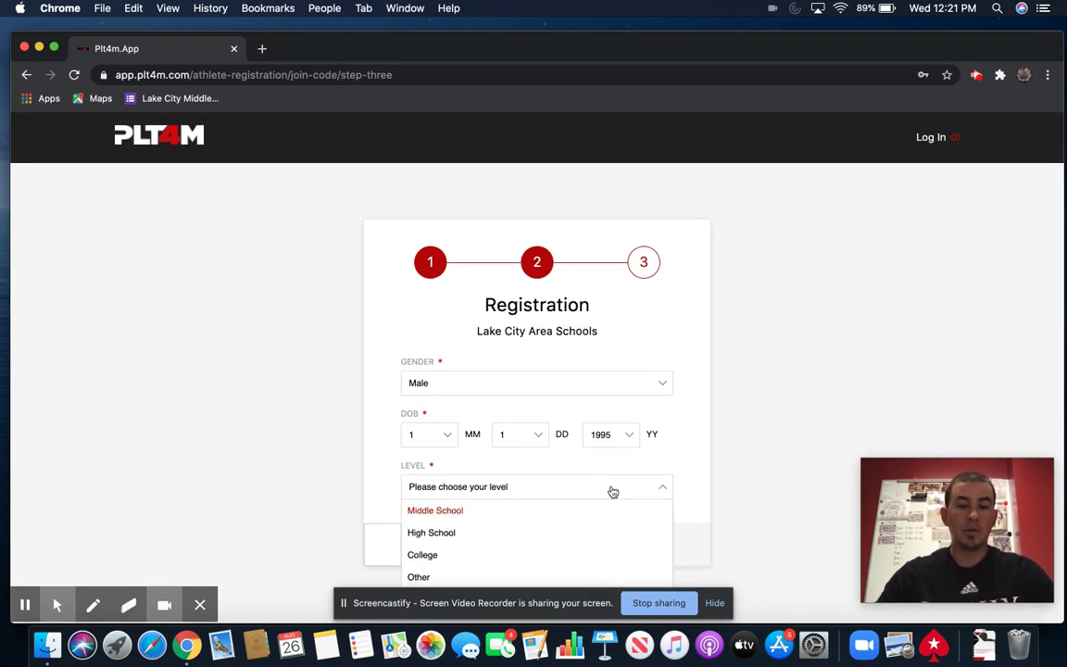
left_click(463, 513)
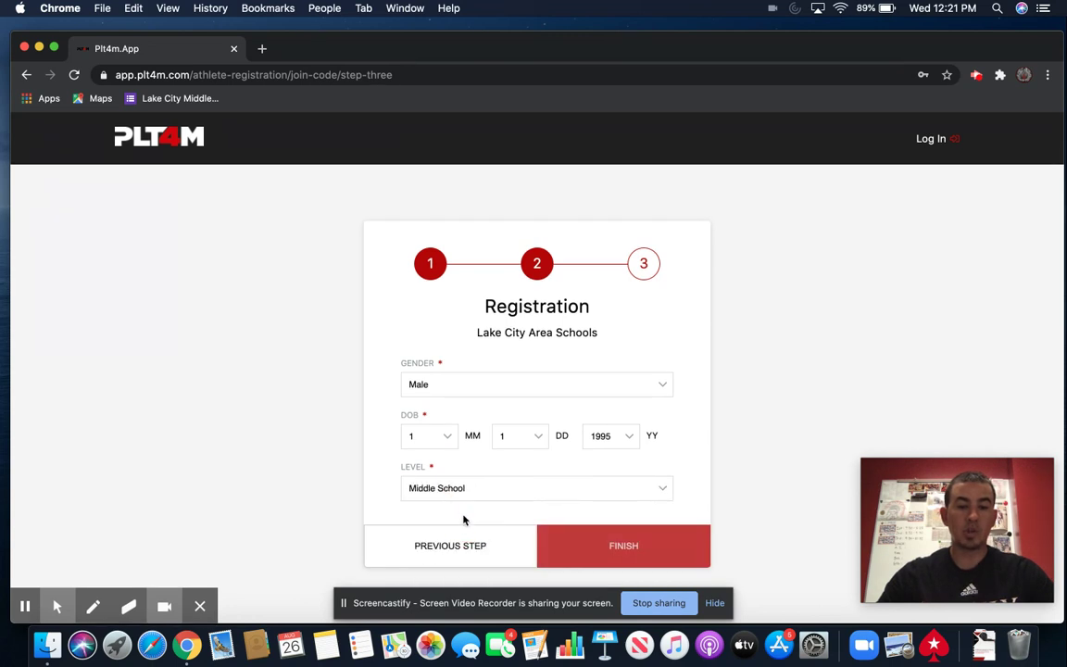
left_click(614, 548)
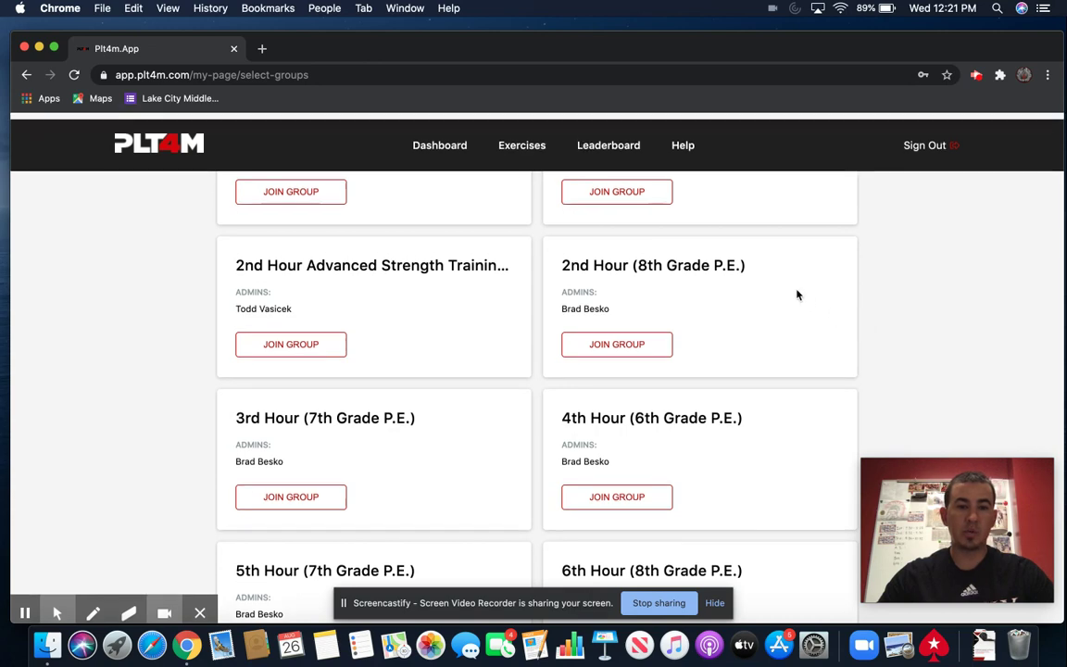
- Scroll the group list and join the 8th Grade Virtual P.E. Students card
scroll(797, 295, "down", 5)
scroll(797, 294, "down", 2)
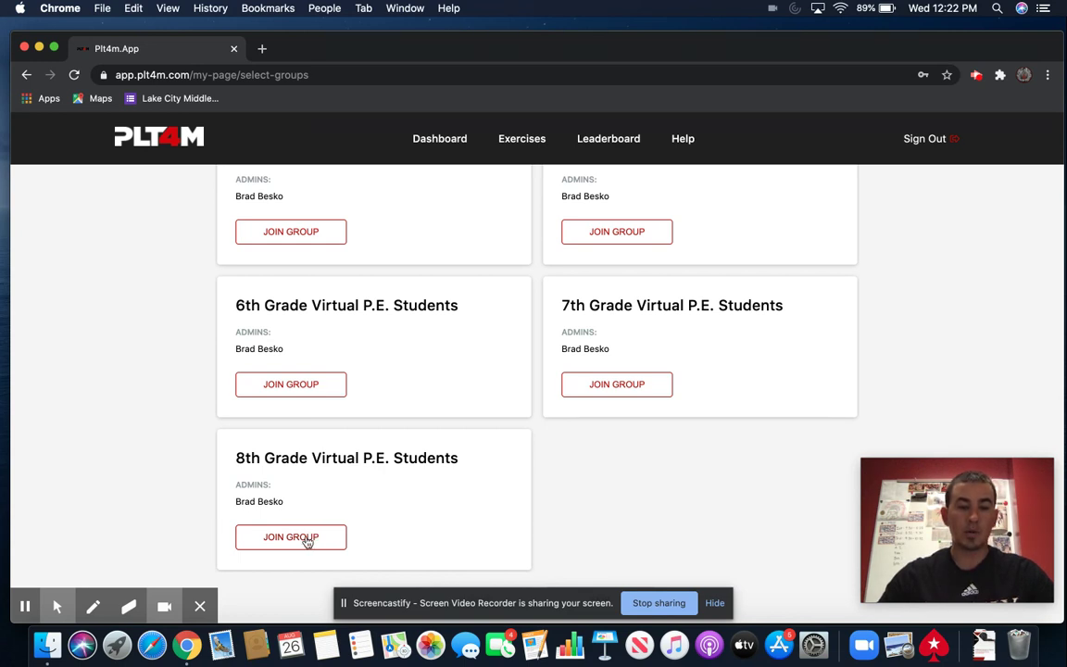
left_click(307, 540)
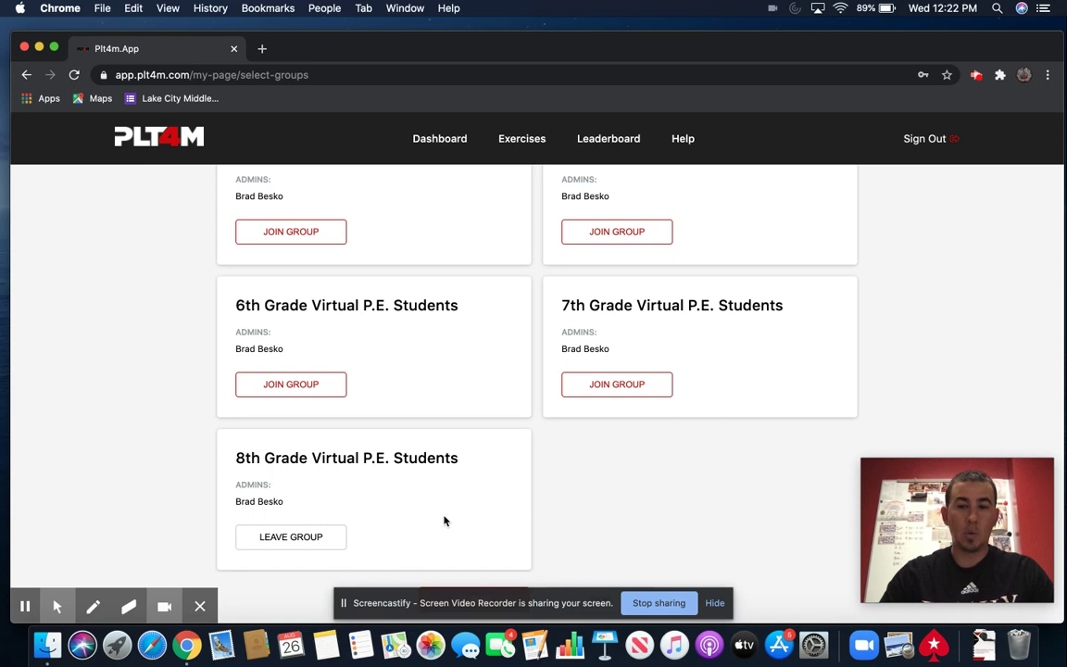
scroll(712, 486, "up", 5)
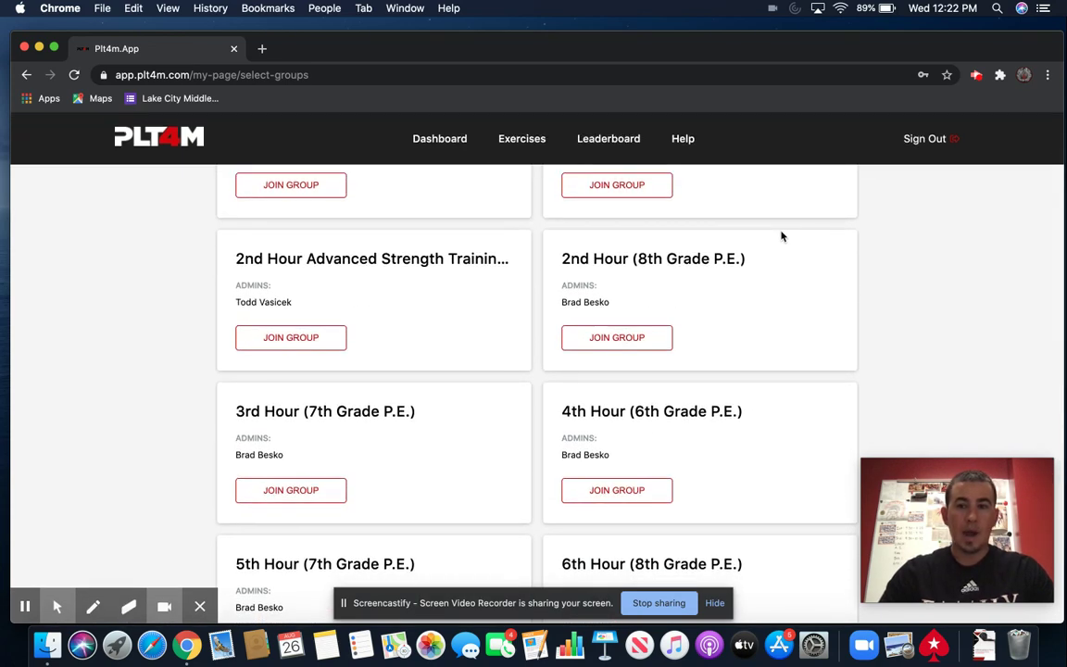
- Sign out, log back in as the teacher, and open the Training > Programs list
left_click(925, 146)
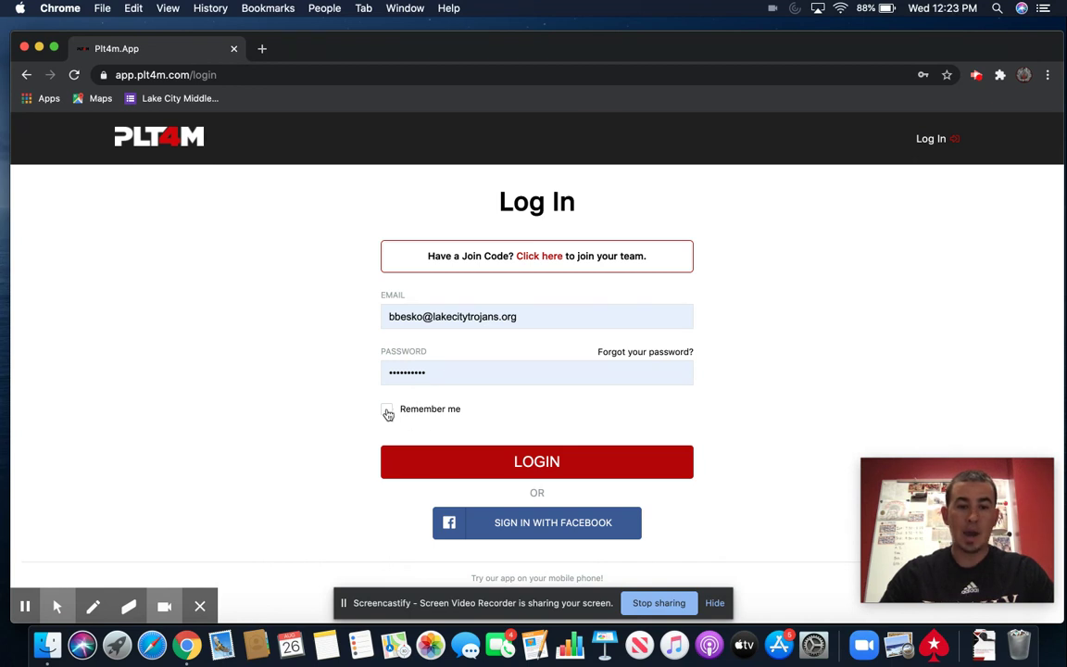
left_click(490, 469)
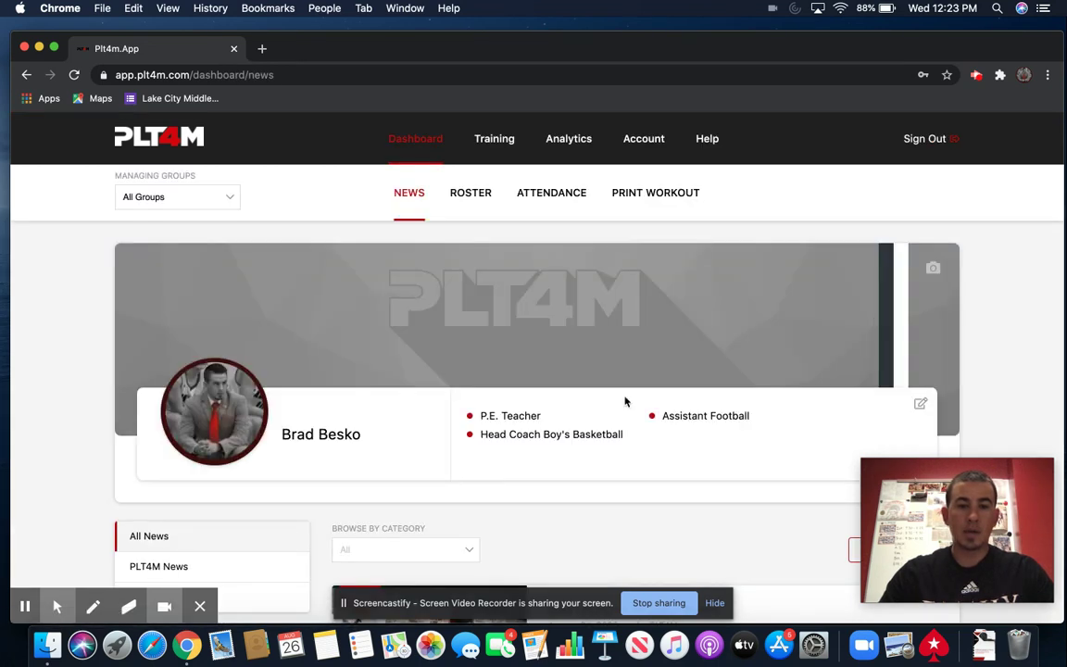
left_click(499, 141)
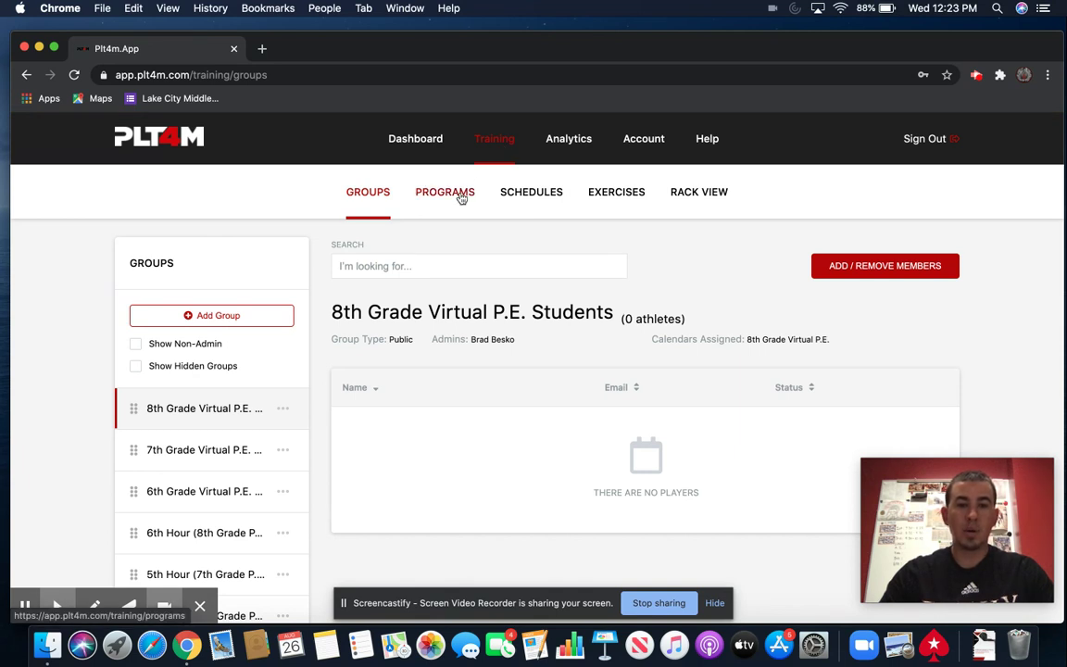
left_click(461, 197)
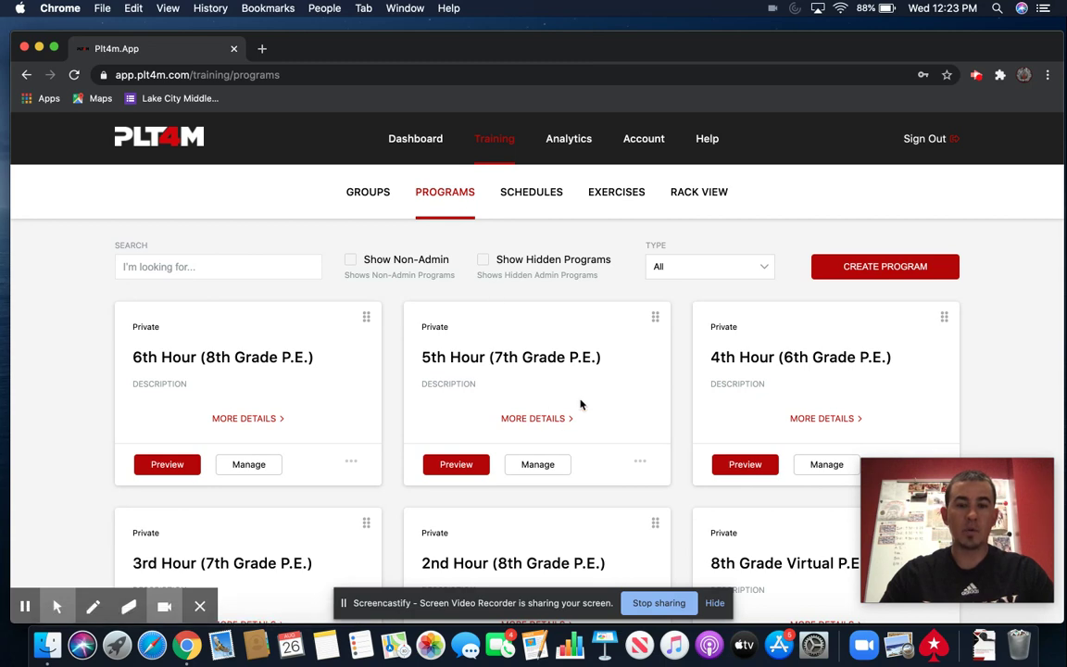
scroll(581, 404, "down", 10)
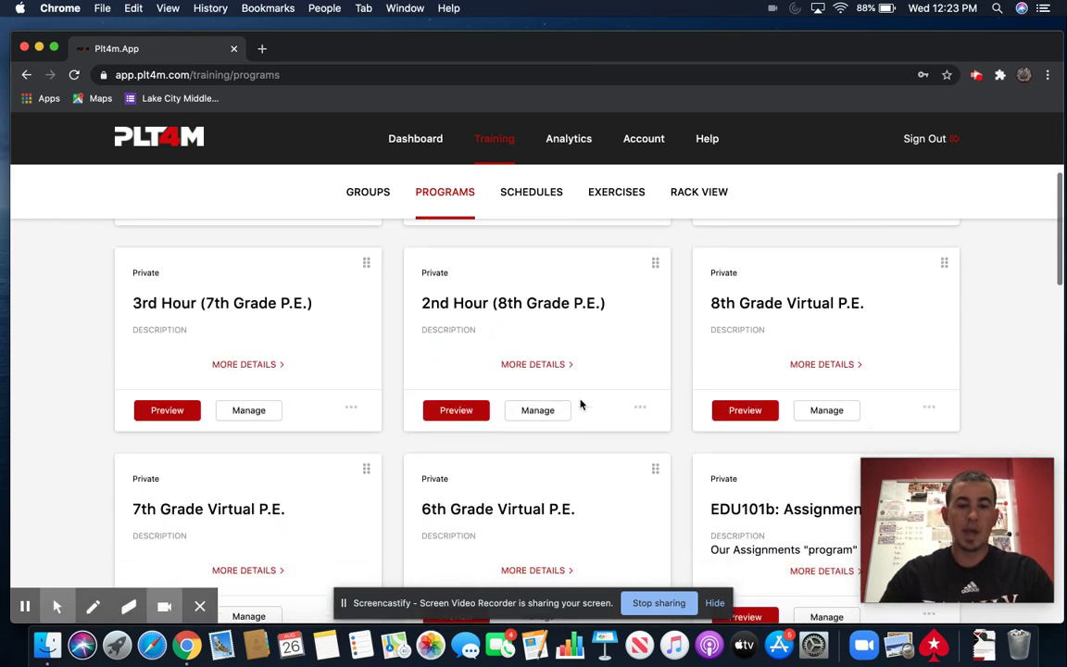
scroll(581, 404, "up", 6)
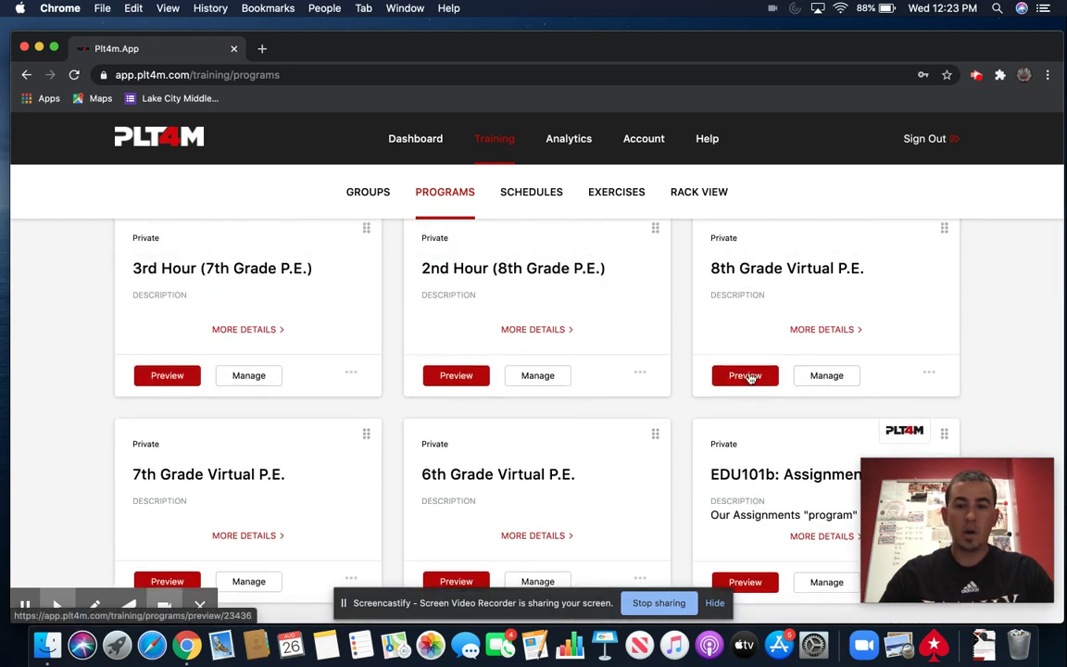
- Preview the 8th Grade Virtual P.E. program and scroll down to the Cardio: At Home video
left_click(749, 376)
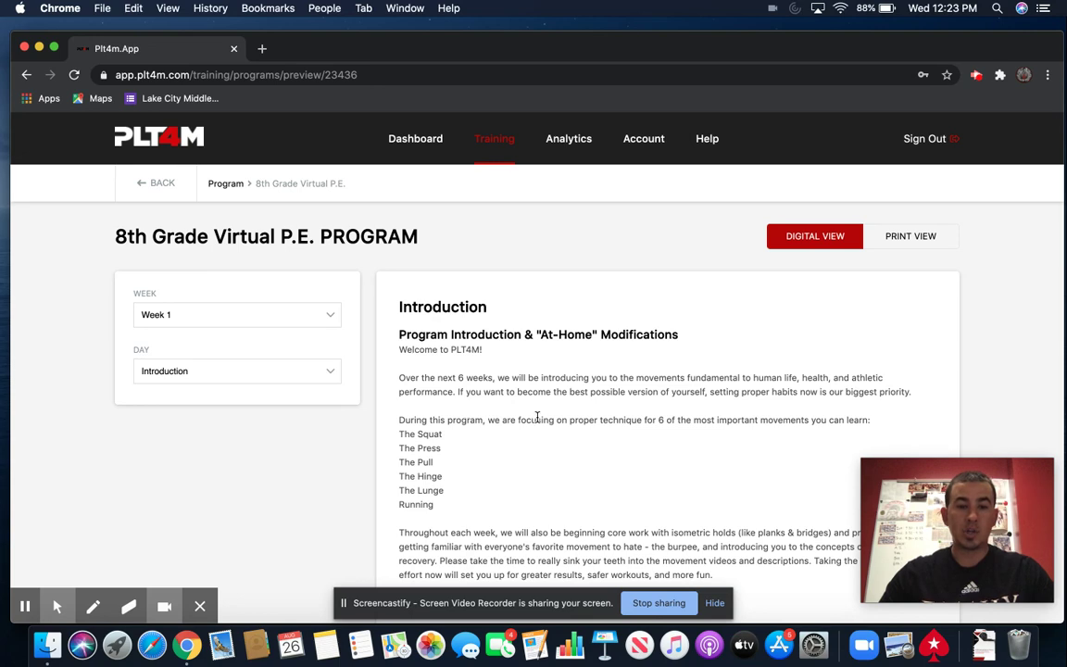
scroll(537, 417, "down", 5)
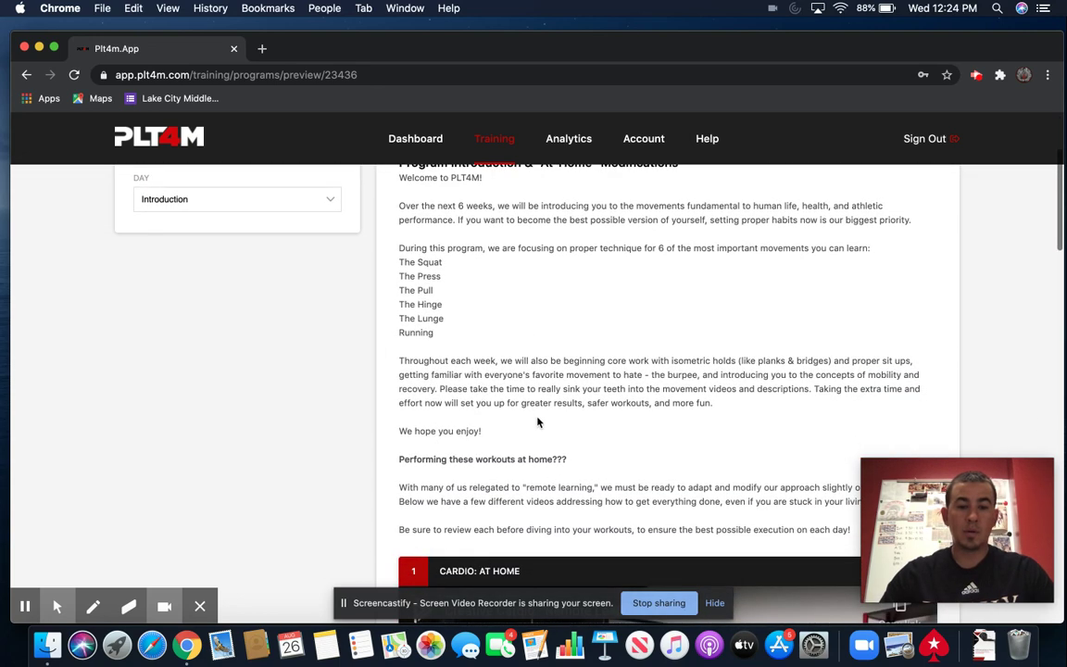
scroll(538, 422, "down", 3)
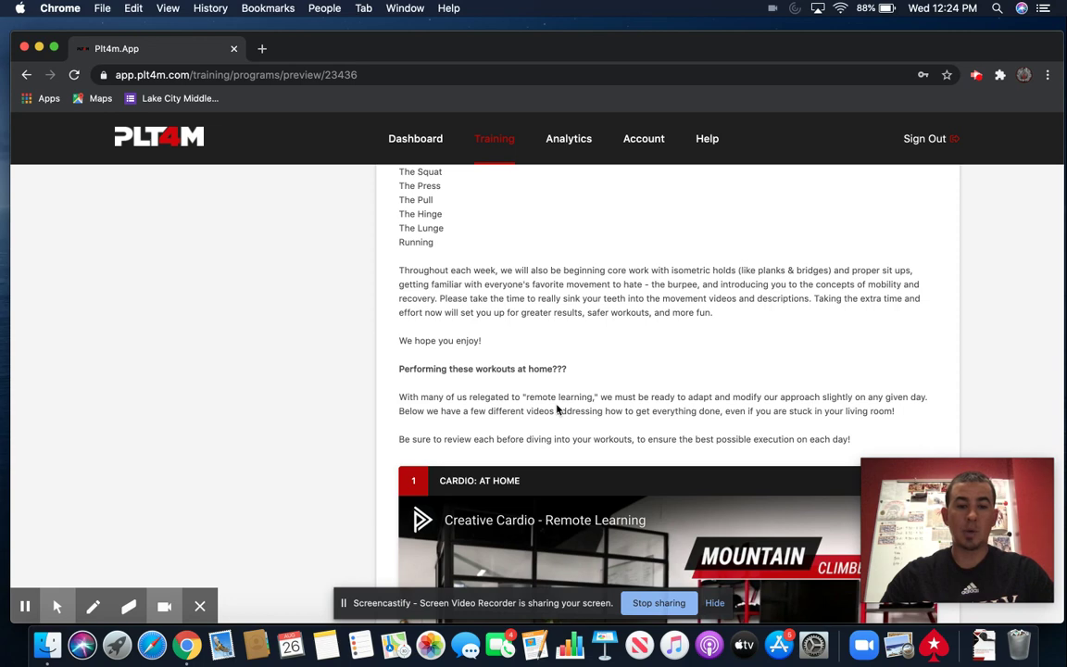
scroll(558, 410, "down", 2)
scroll(559, 409, "down", 4)
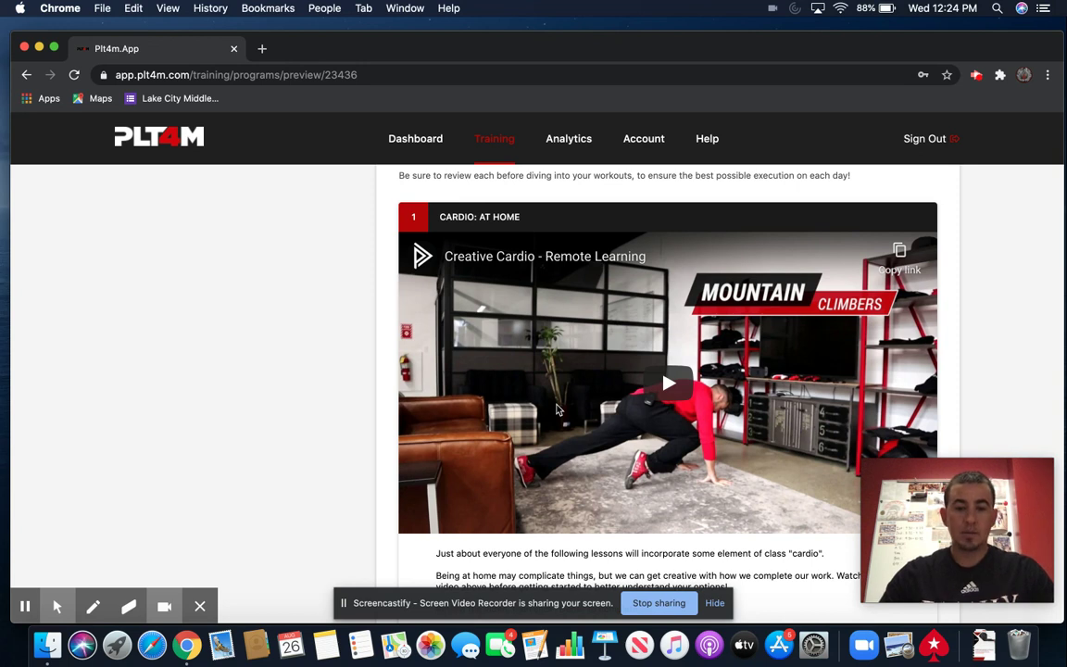
- Scroll back to the top of the program preview and open the Week dropdown
scroll(557, 408, "down", 3)
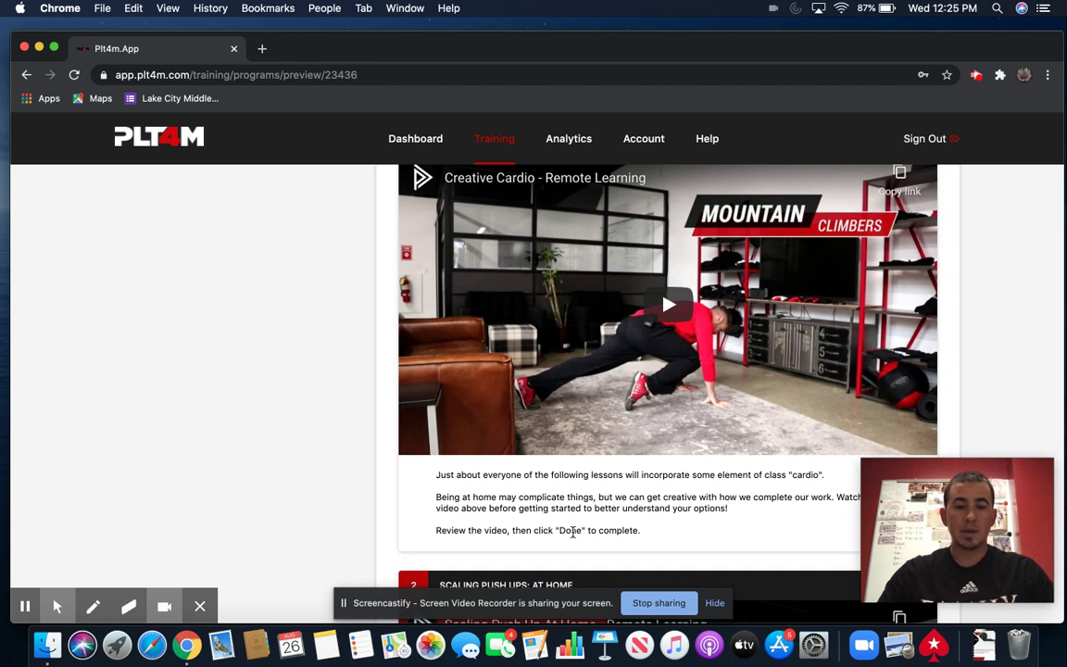
scroll(573, 530, "up", 10)
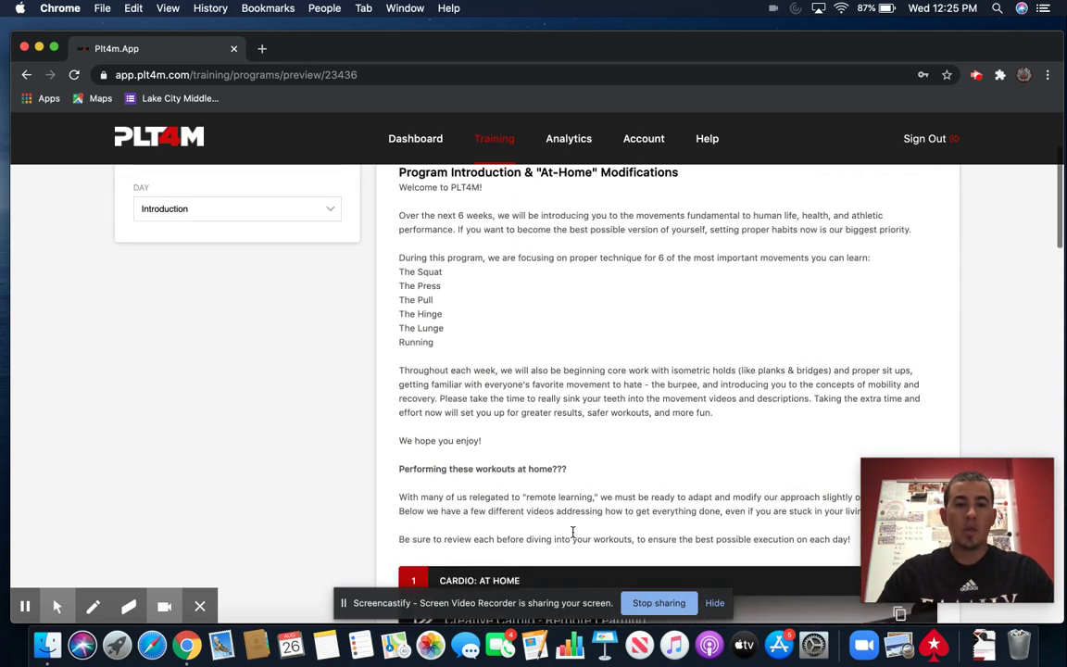
scroll(476, 317, "up", 2)
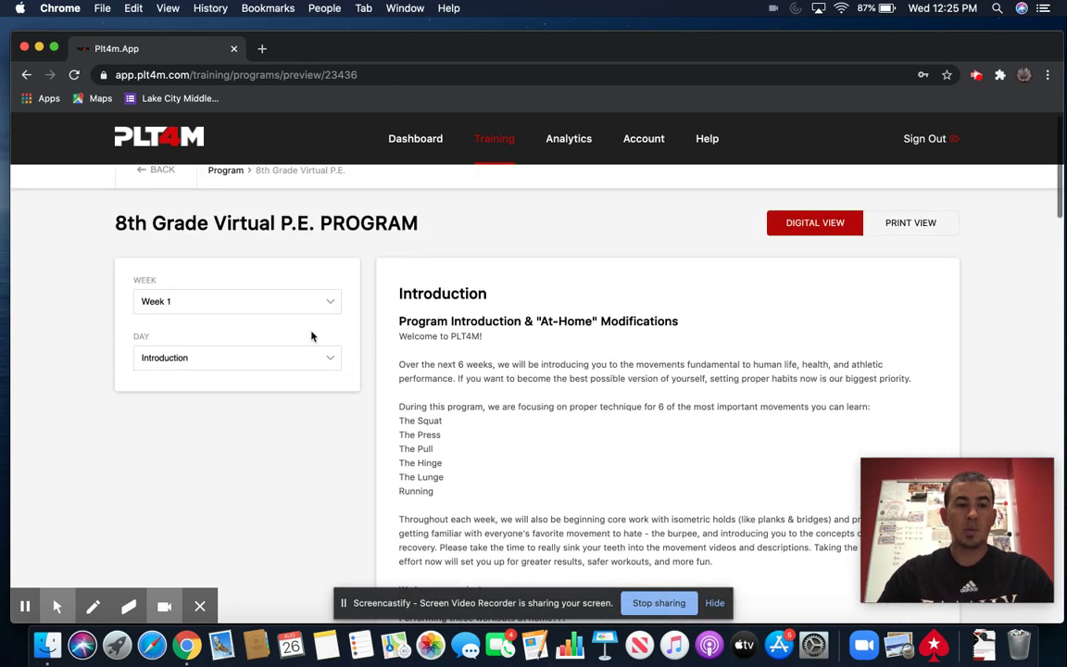
left_click(277, 309)
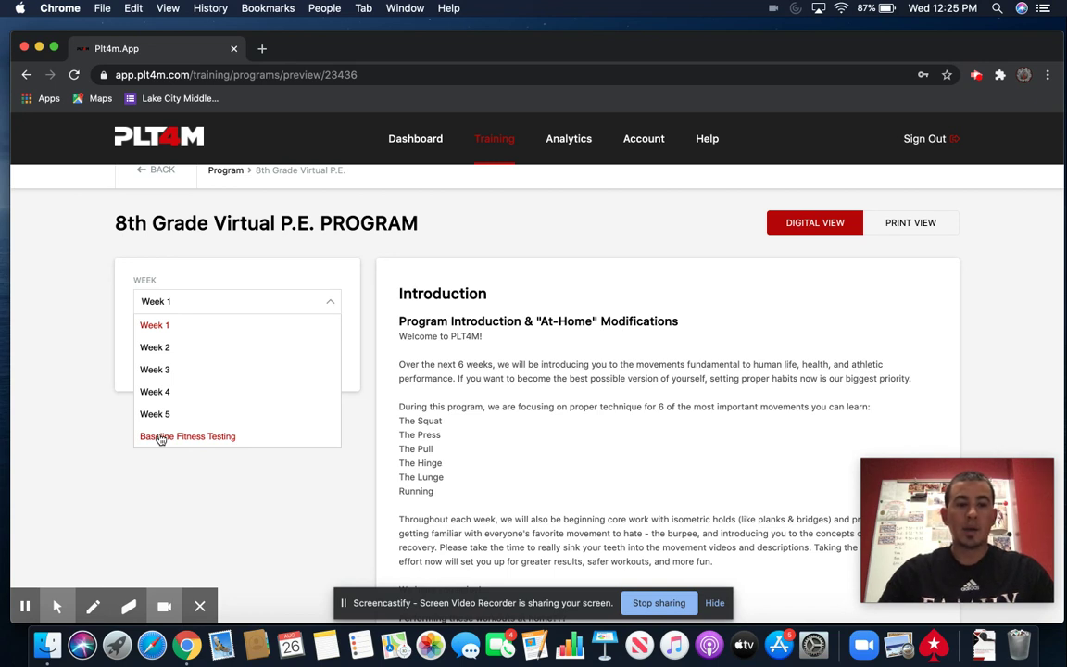
left_click(163, 302)
left_click(185, 359)
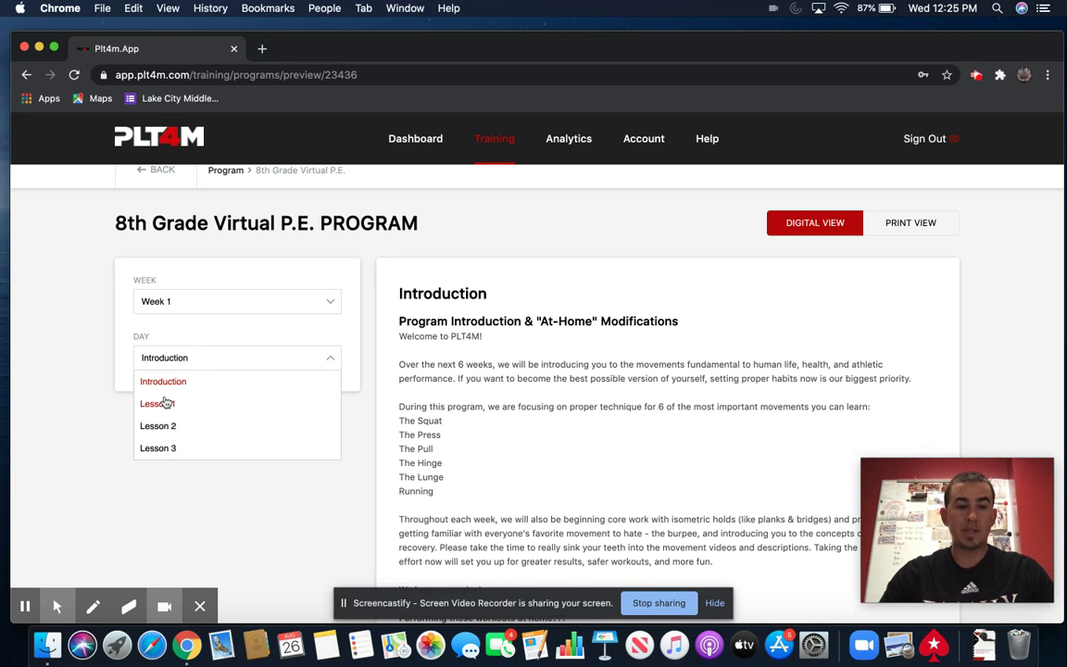
left_click(233, 302)
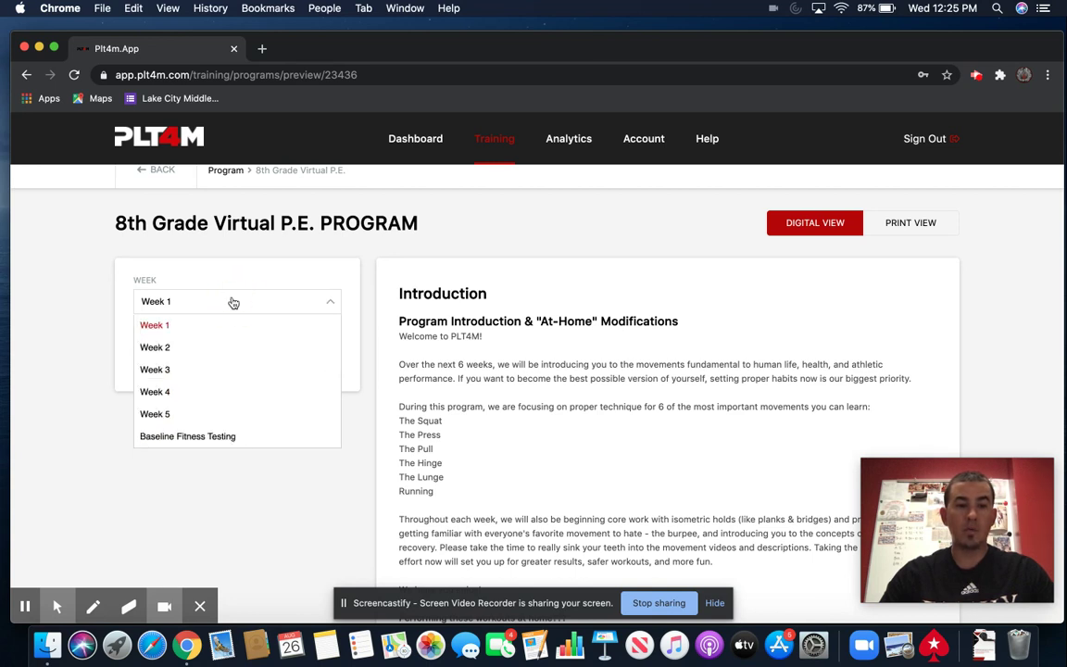
left_click(200, 346)
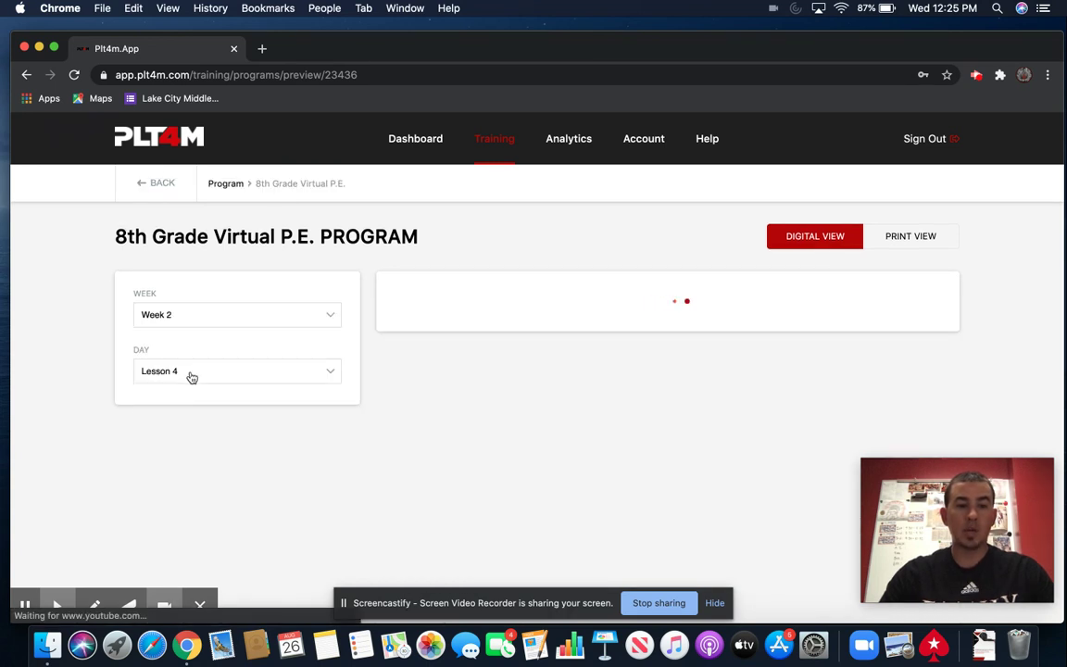
left_click(191, 374)
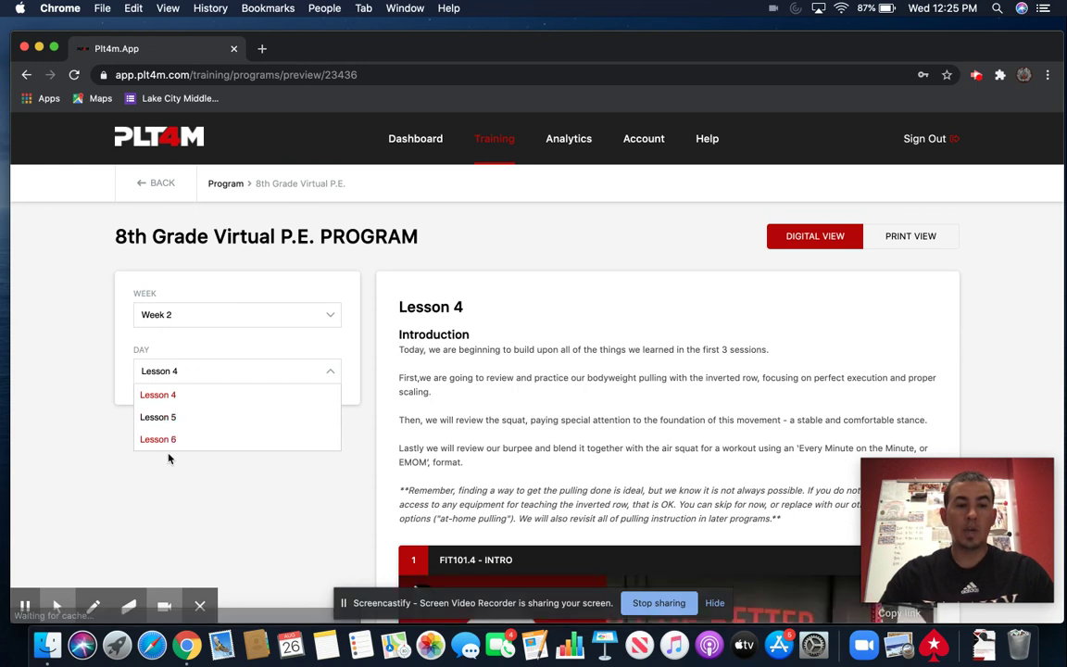
left_click(212, 319)
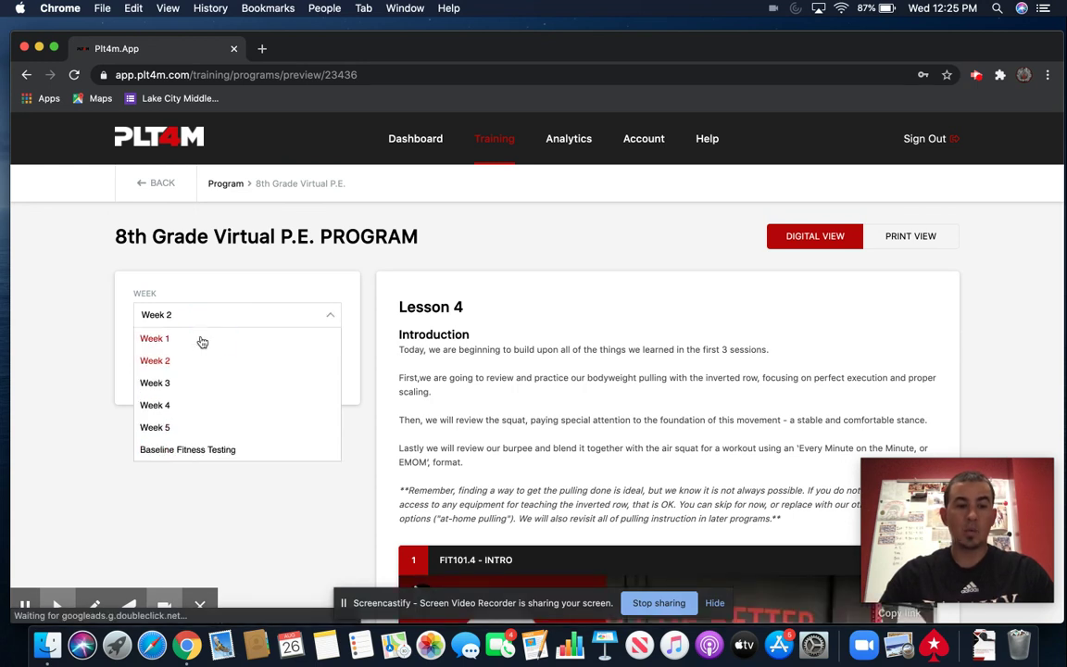
left_click(202, 340)
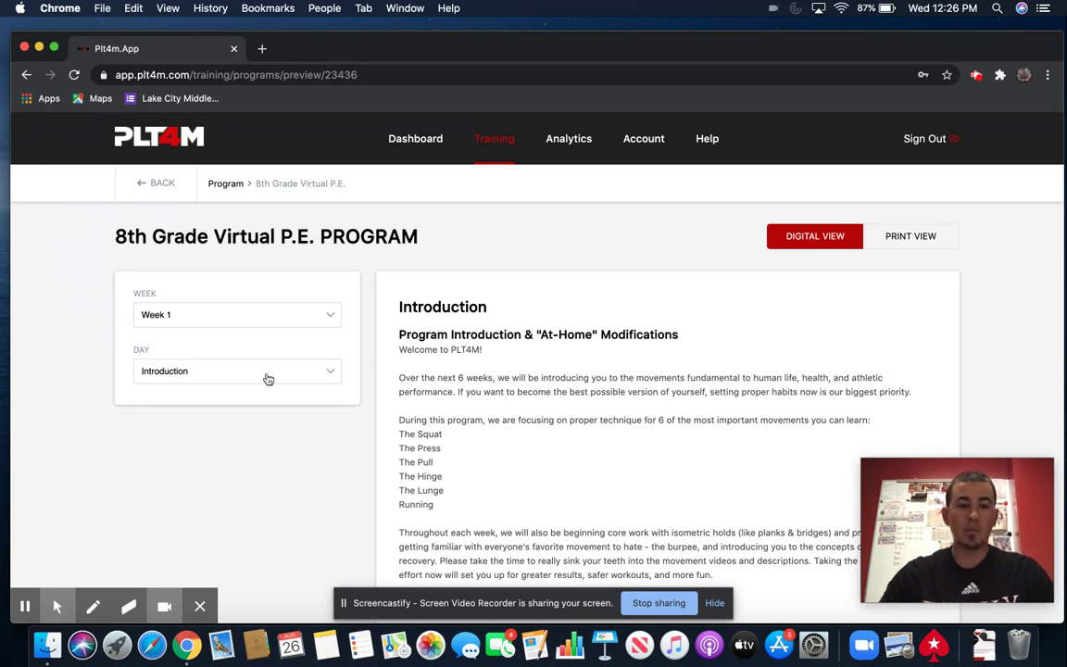
scroll(510, 415, "down", 15)
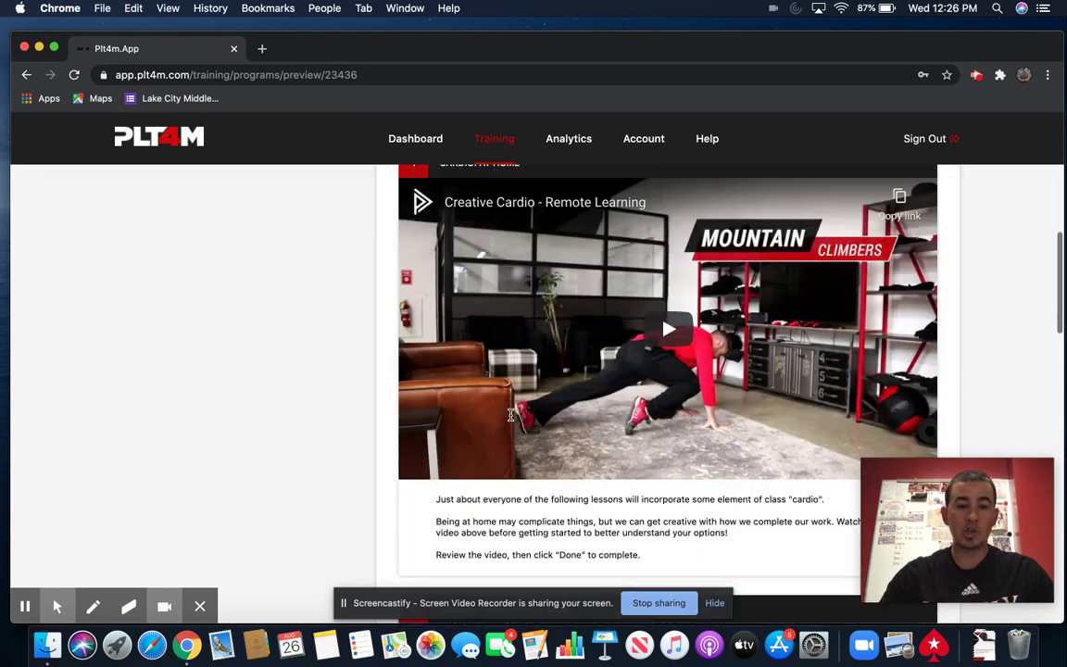
scroll(510, 415, "down", 12)
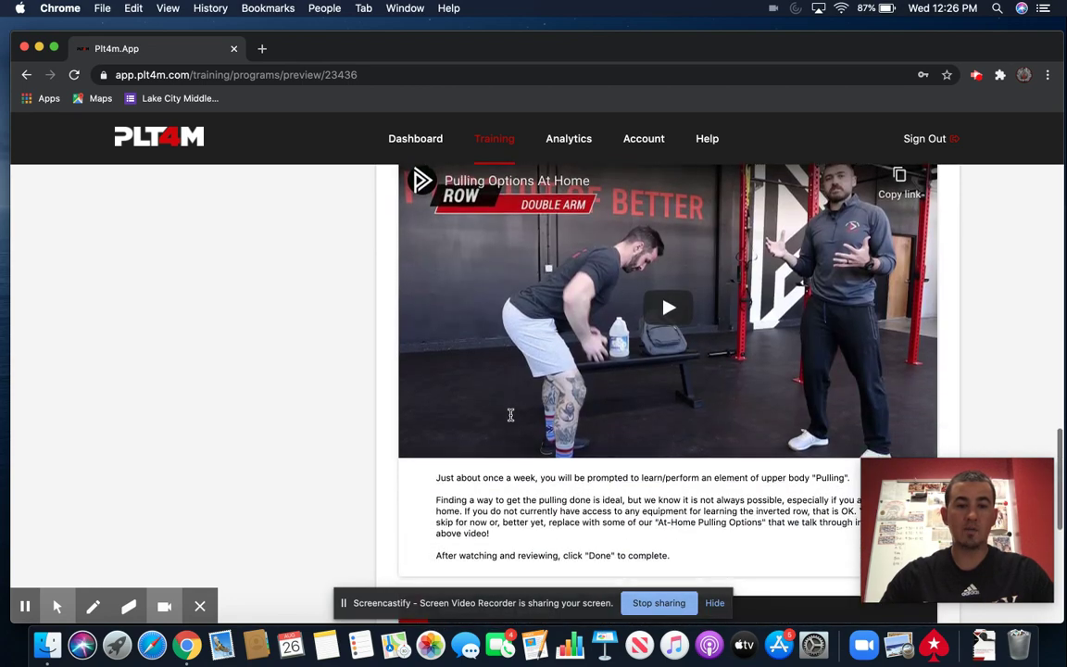
scroll(510, 415, "down", 3)
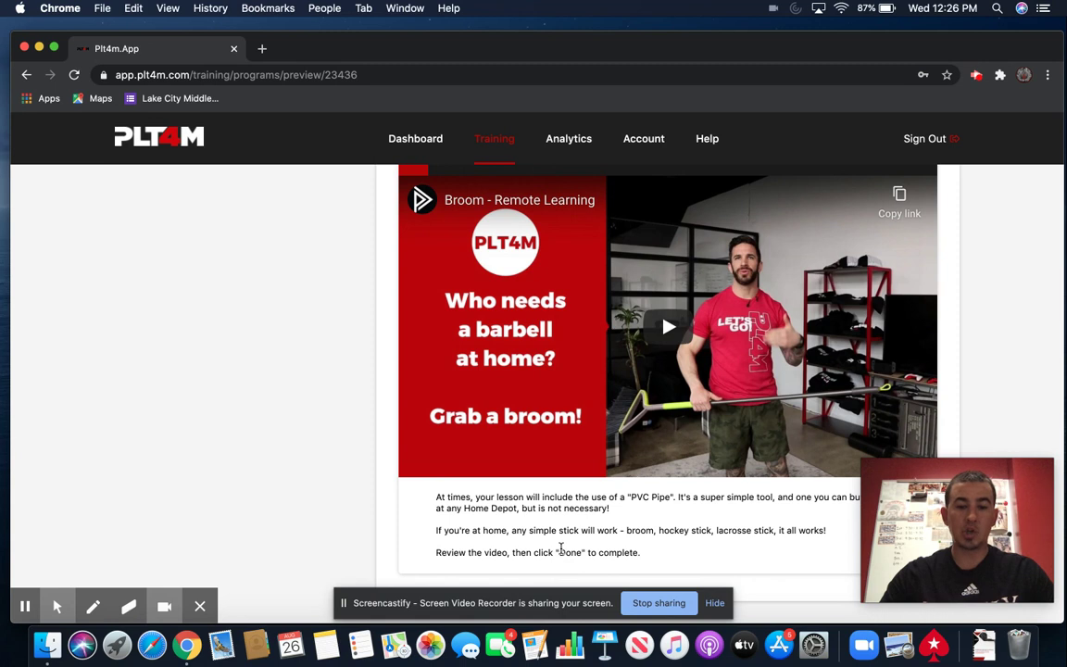
left_click(559, 552)
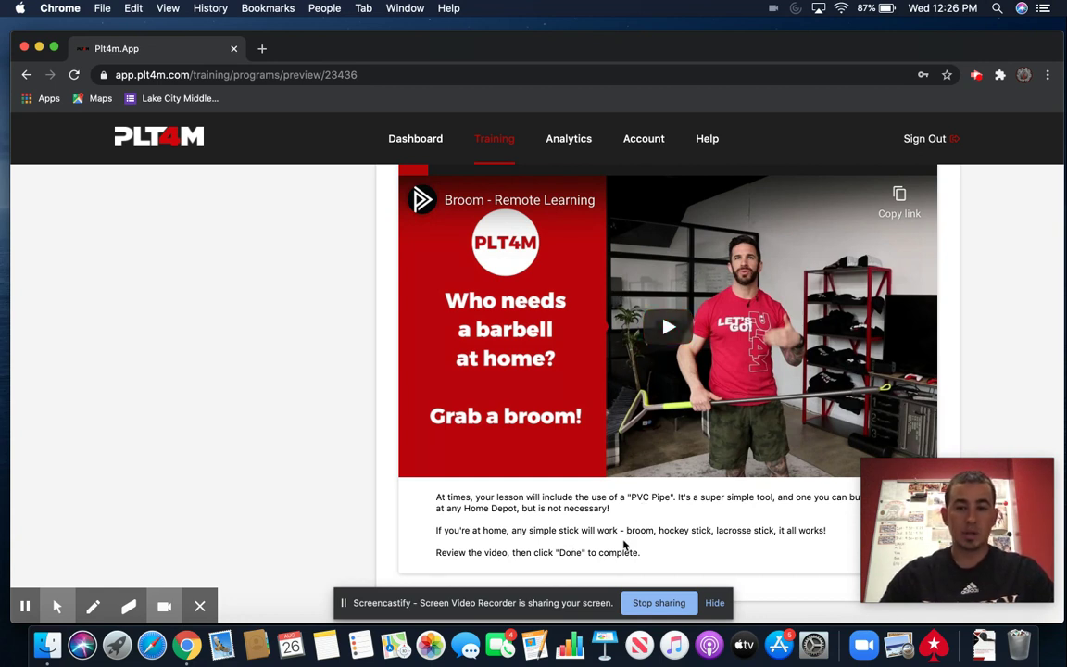
scroll(624, 545, "up", 15)
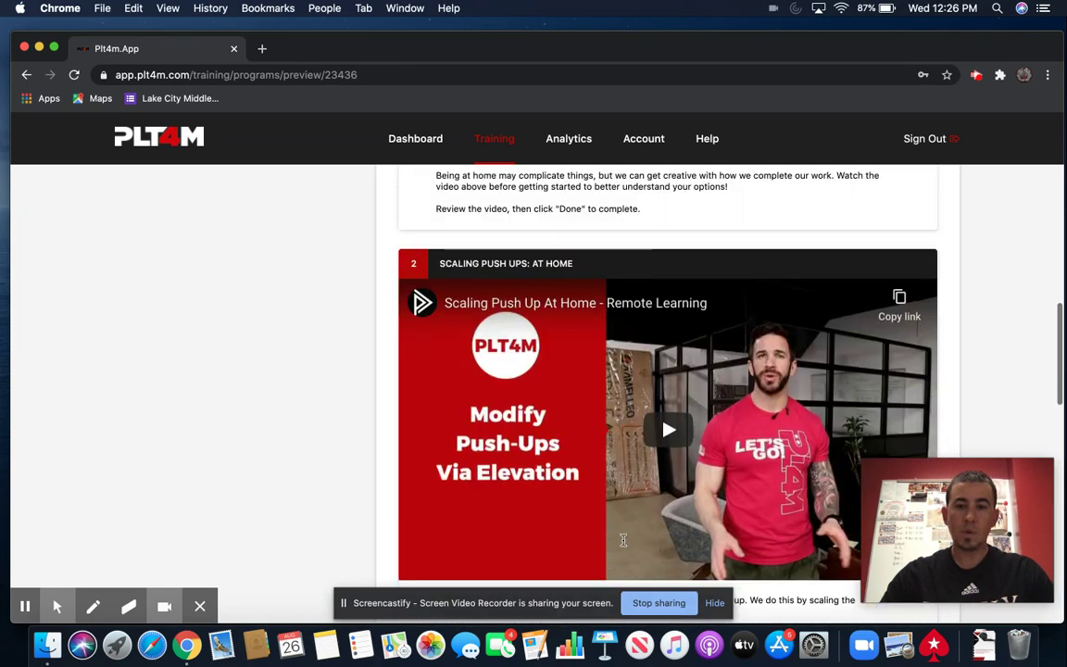
scroll(208, 340, "up", 10)
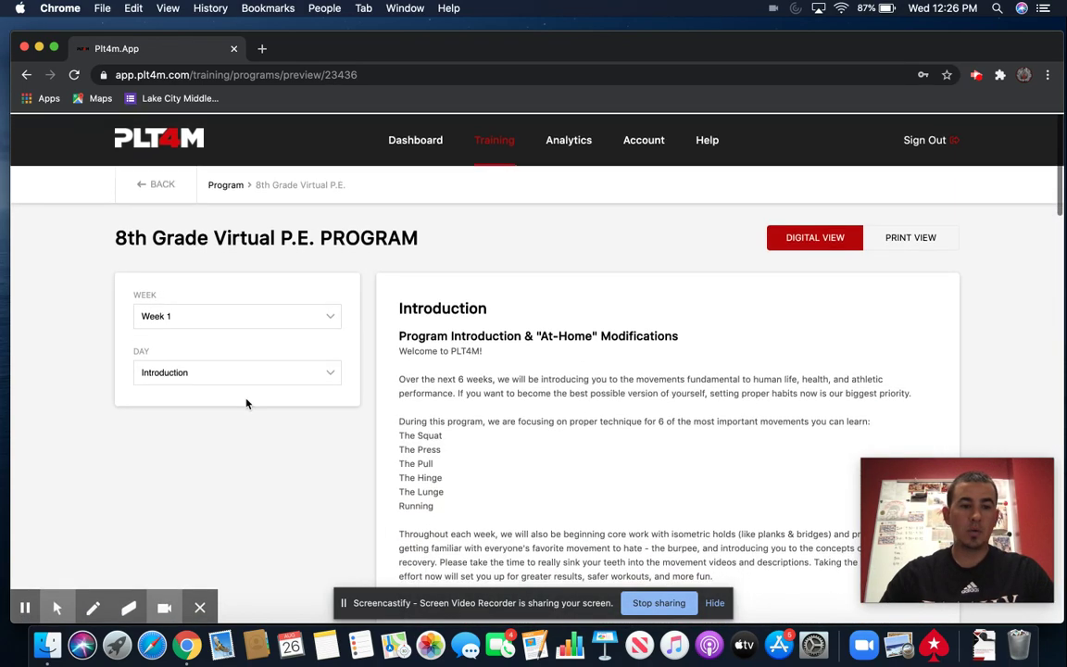
- Select Lesson 1 from the Day dropdown and scroll down through its videos to the Finisher
left_click(243, 375)
left_click(212, 418)
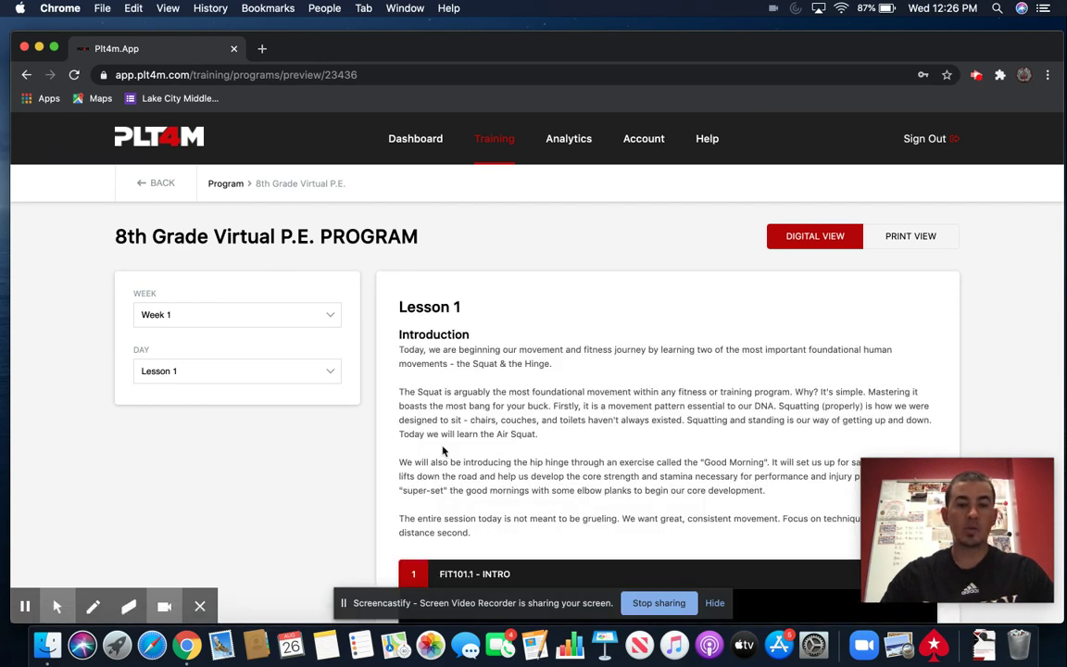
scroll(648, 512, "down", 4)
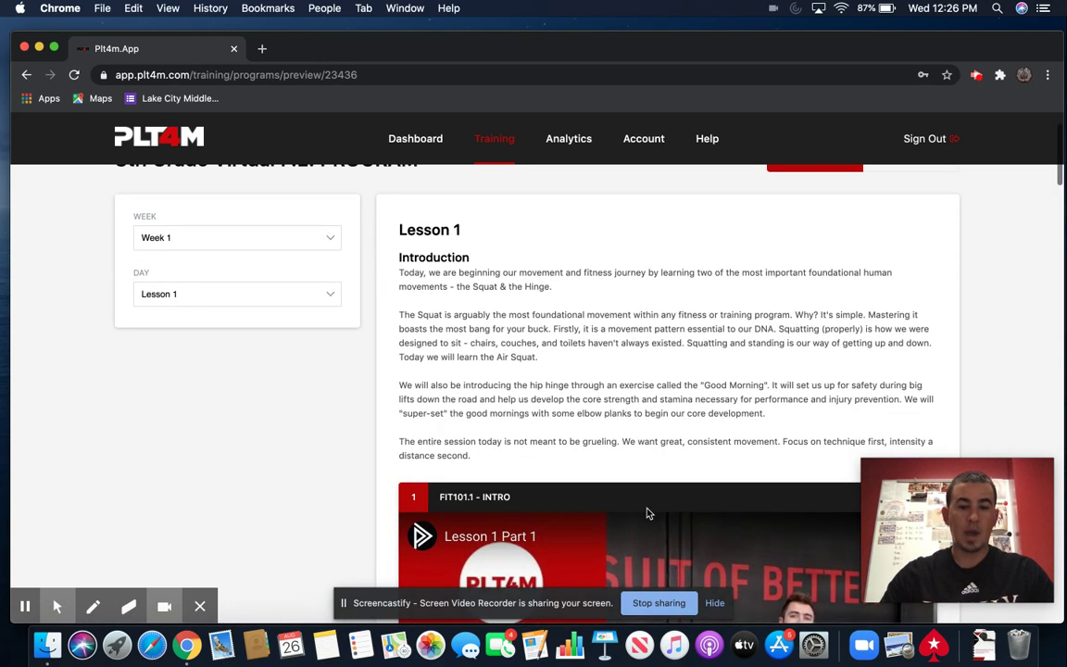
scroll(649, 512, "down", 6)
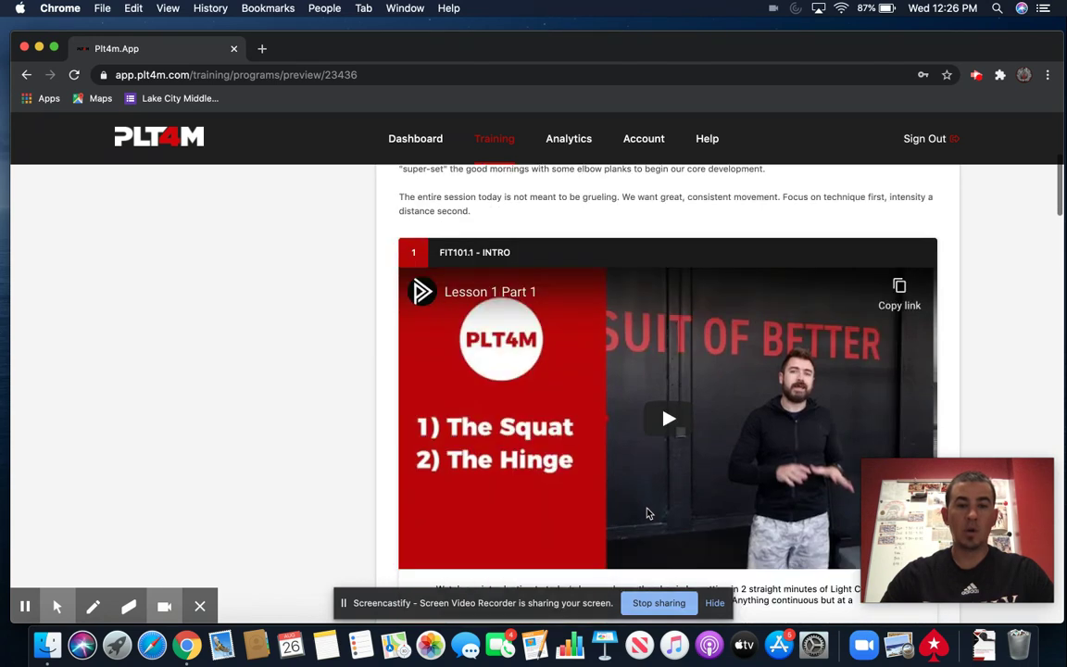
scroll(648, 512, "down", 6)
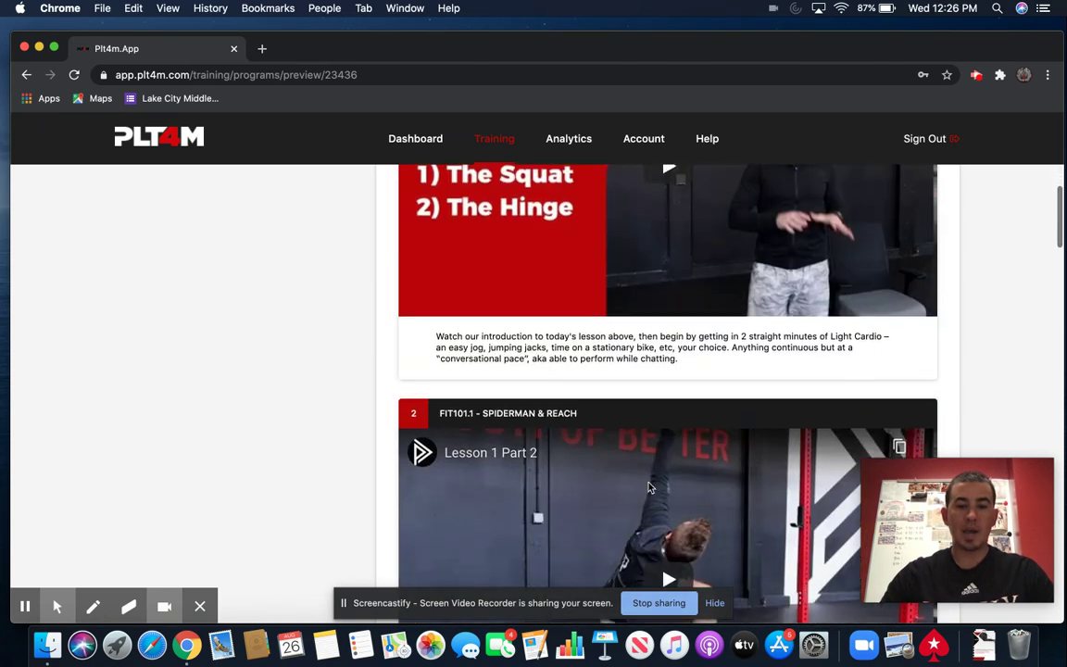
scroll(649, 488, "down", 10)
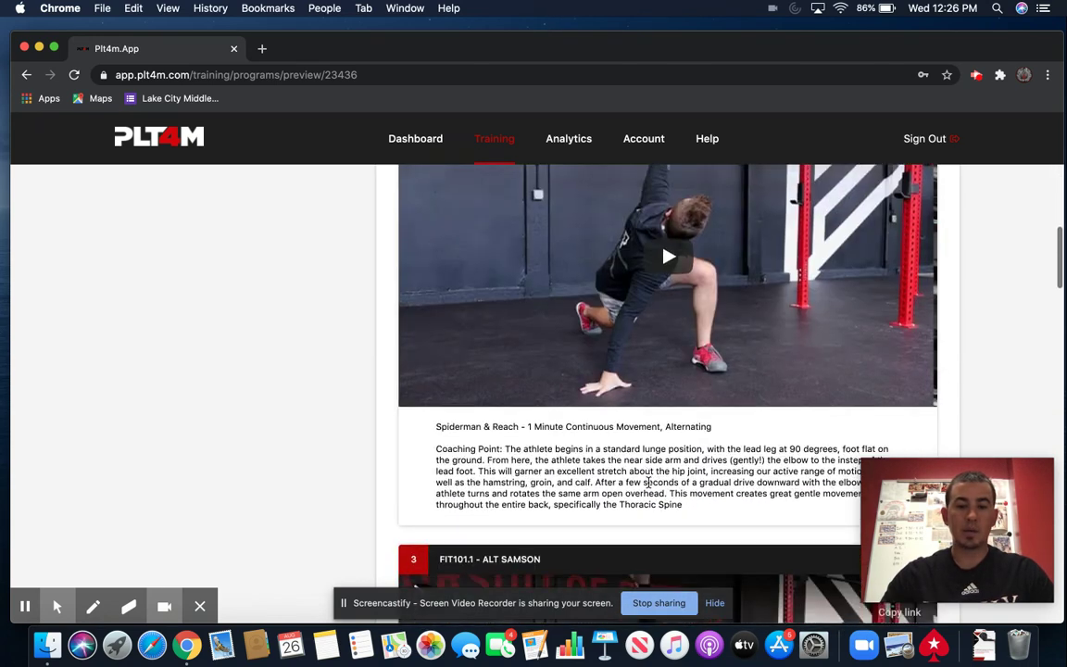
scroll(648, 488, "down", 12)
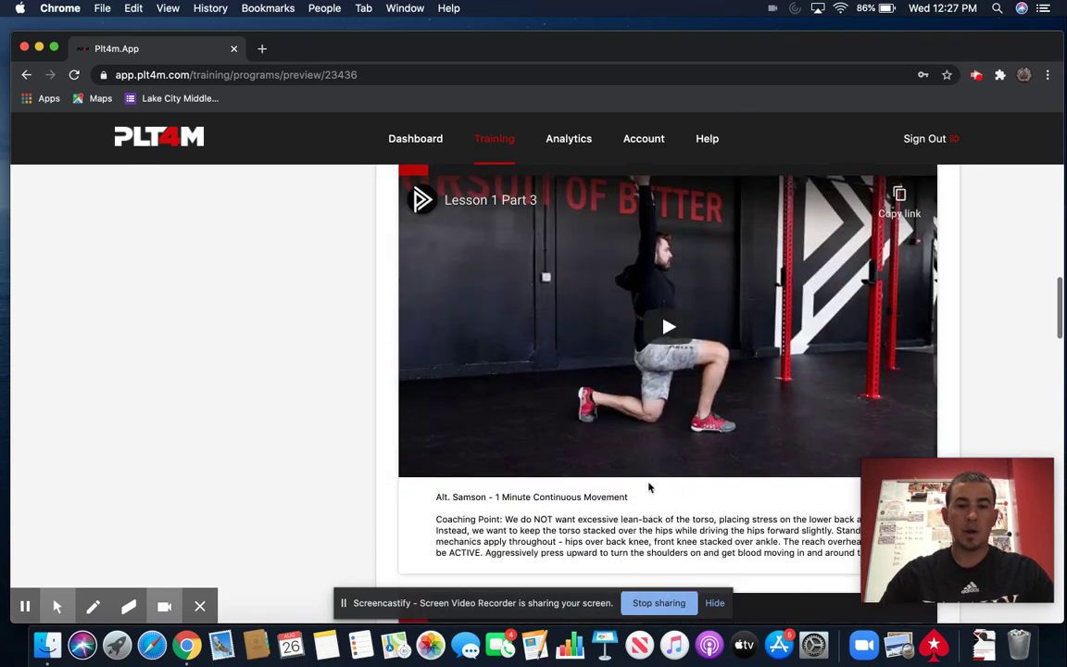
scroll(649, 488, "down", 20)
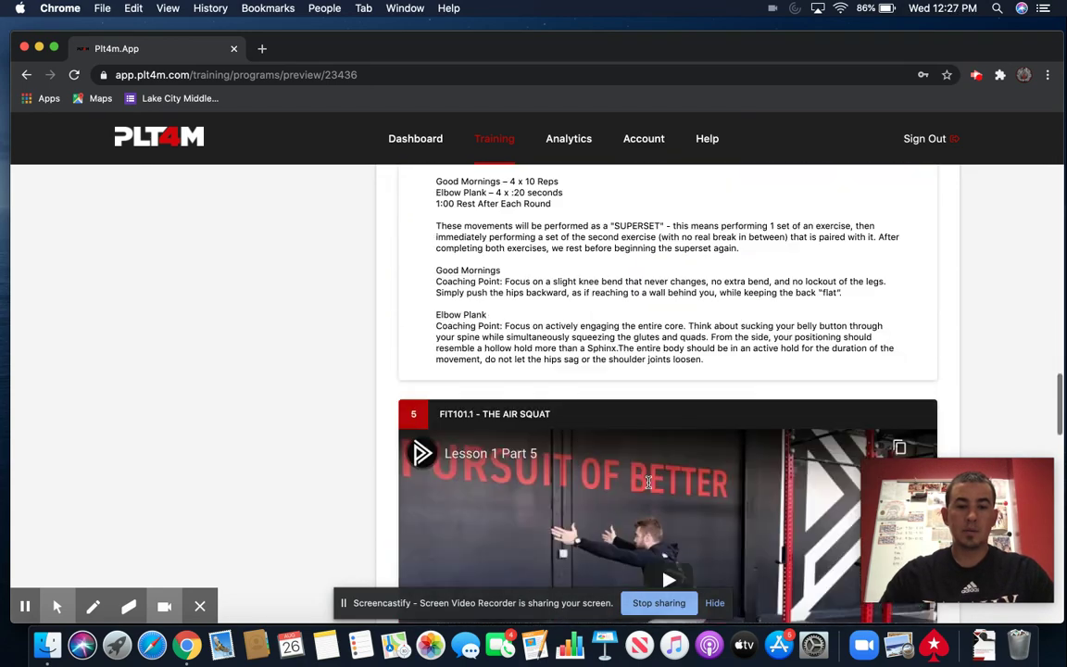
scroll(649, 485, "down", 15)
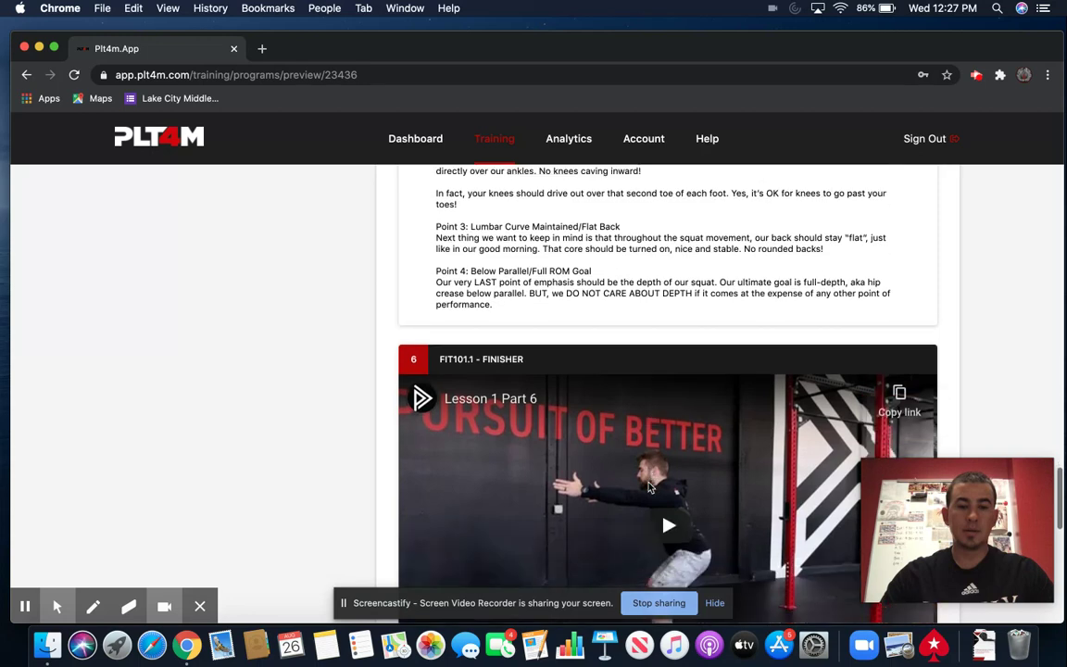
scroll(649, 488, "down", 4)
- Scroll back up to Lesson 1's Squat and Hinge introduction at the top
scroll(648, 488, "up", 2)
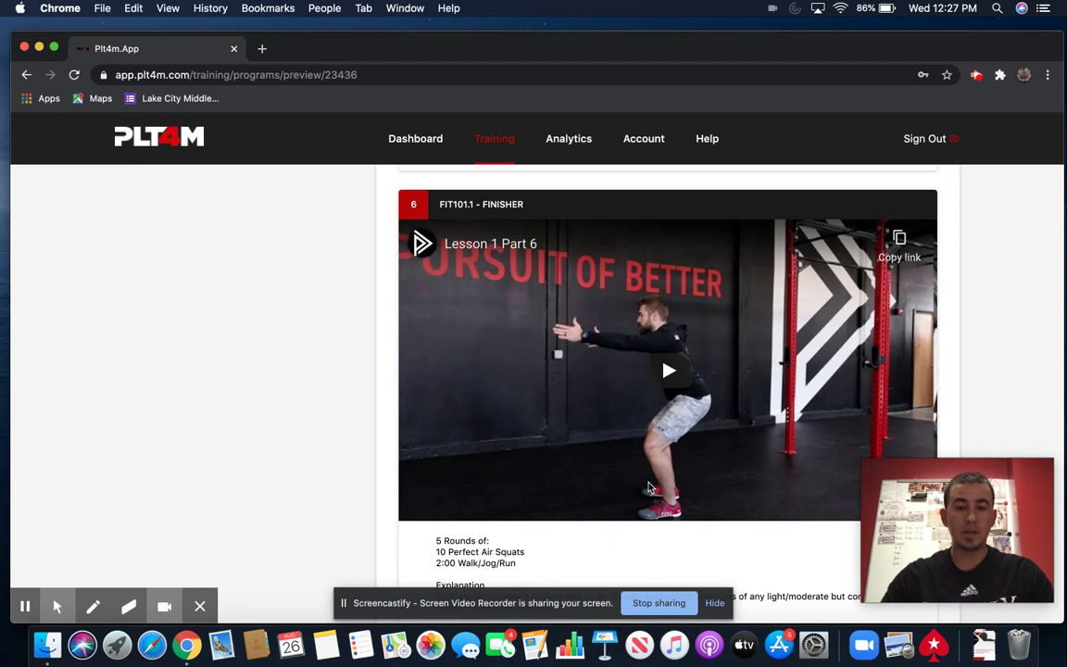
scroll(648, 488, "up", 15)
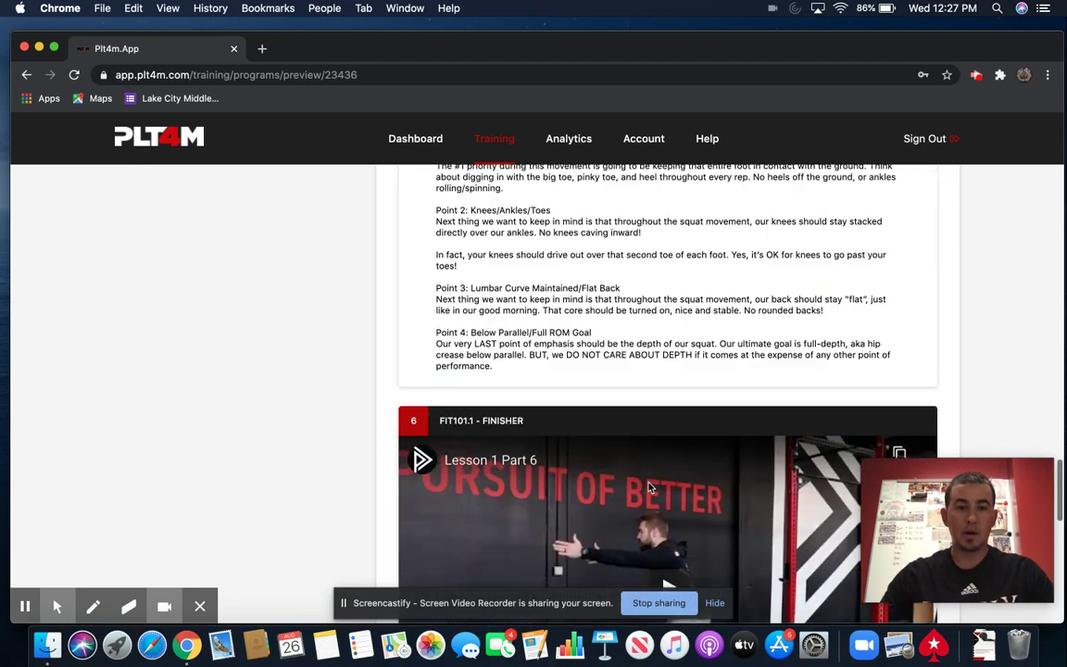
scroll(648, 488, "up", 8)
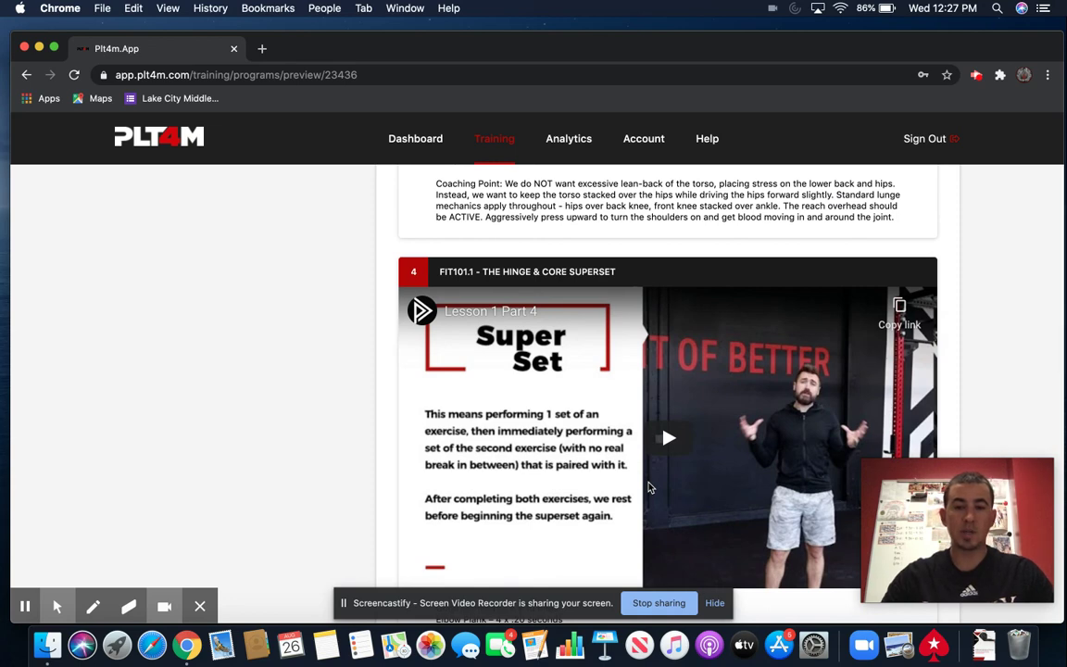
scroll(648, 488, "up", 6)
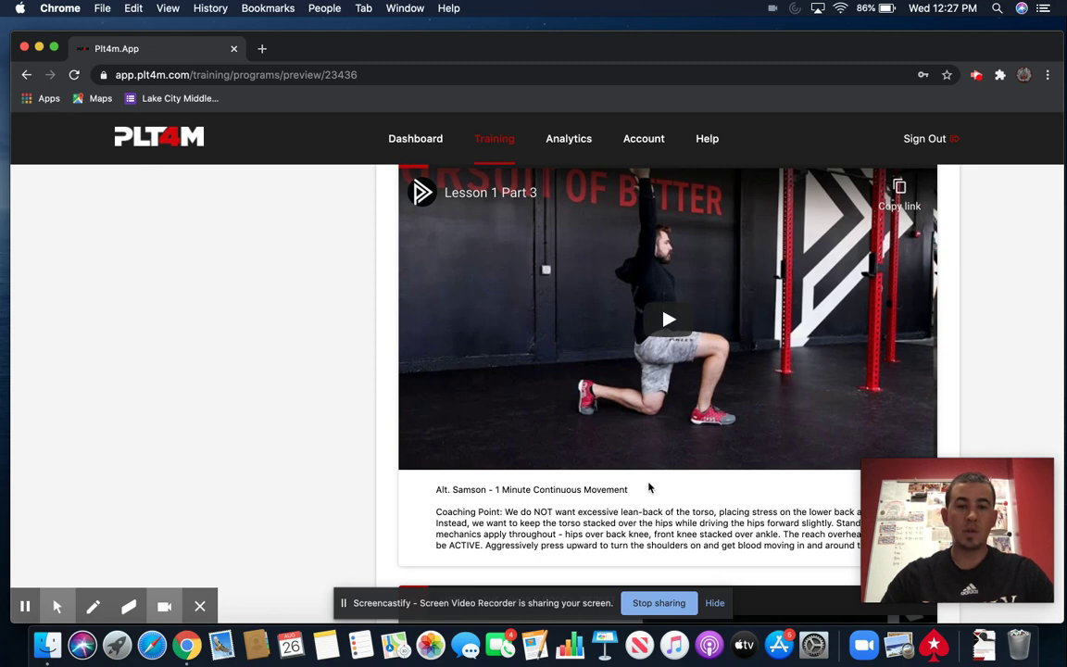
scroll(648, 488, "up", 8)
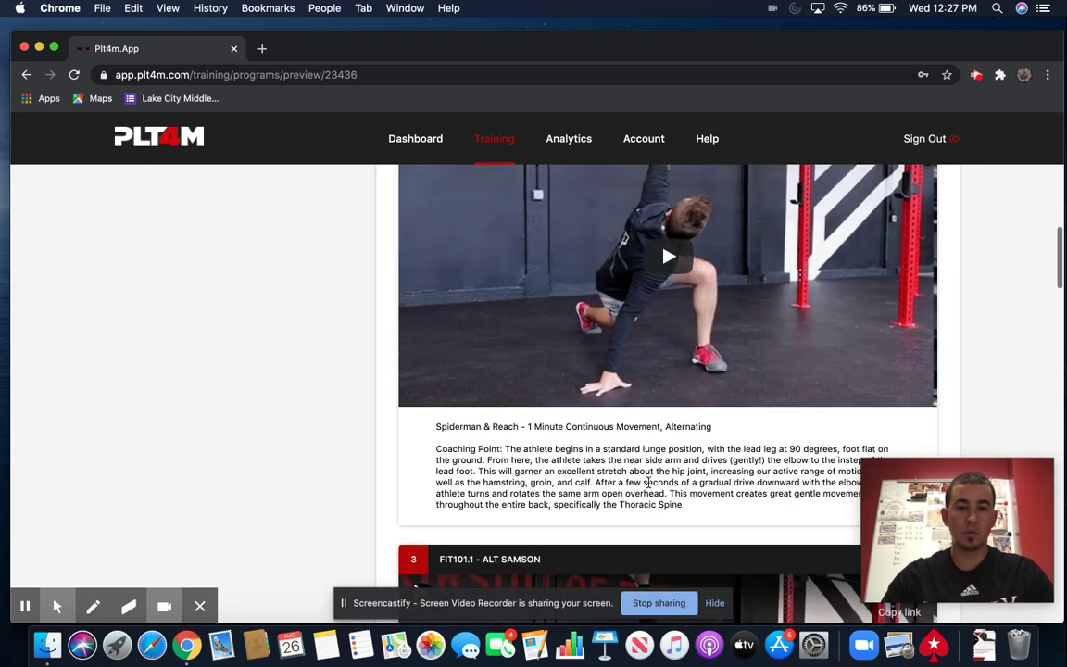
scroll(649, 482, "up", 10)
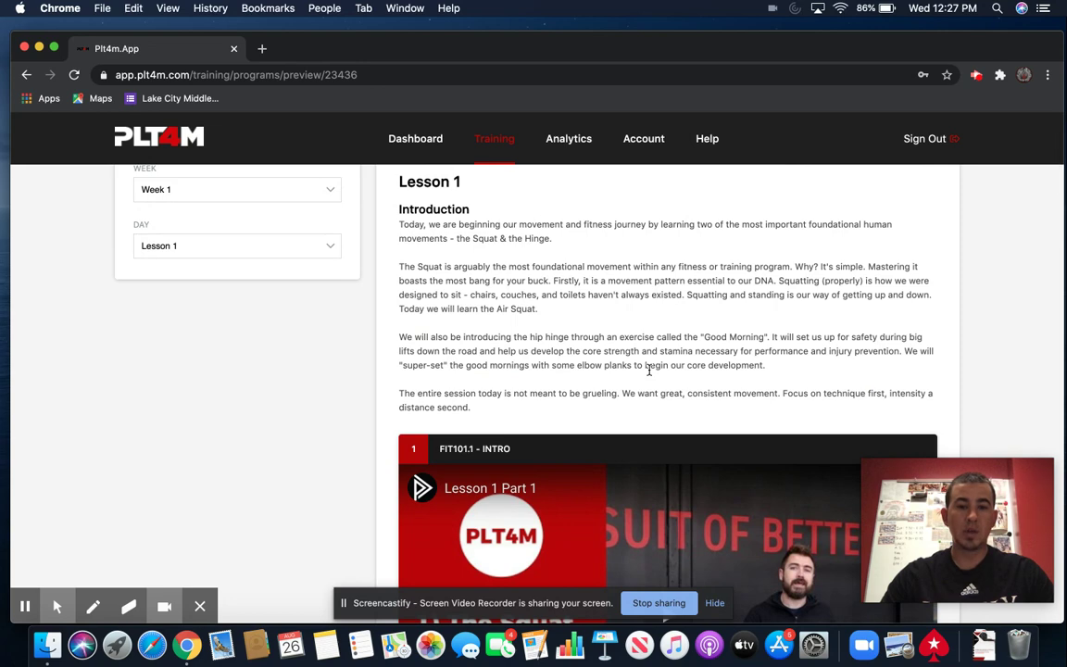
scroll(650, 371, "down", 2)
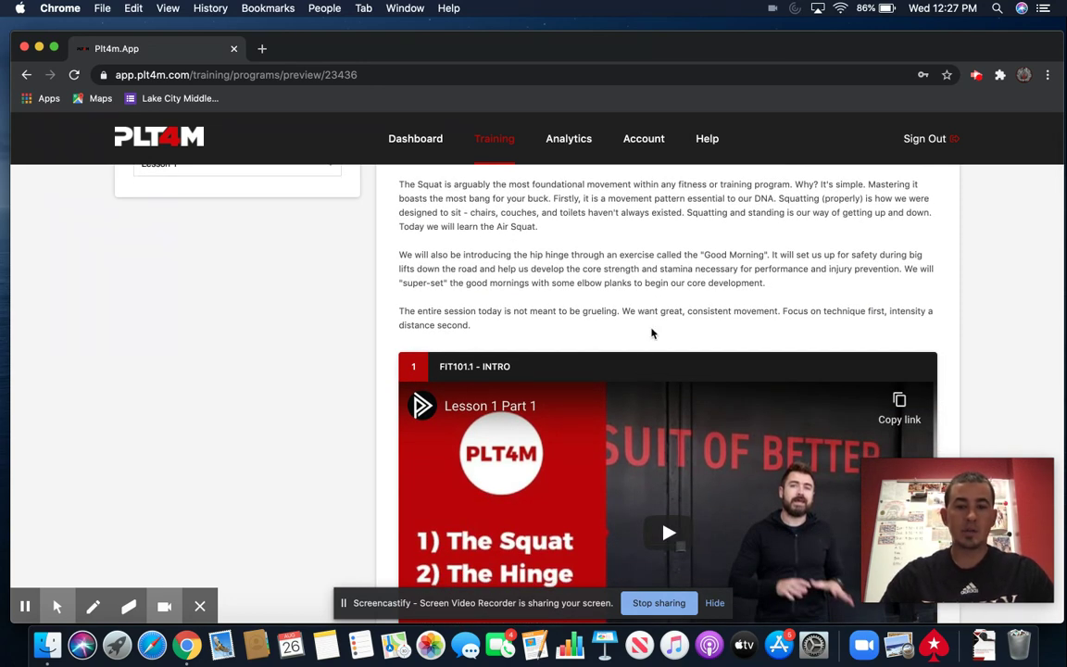
scroll(651, 333, "up", 5)
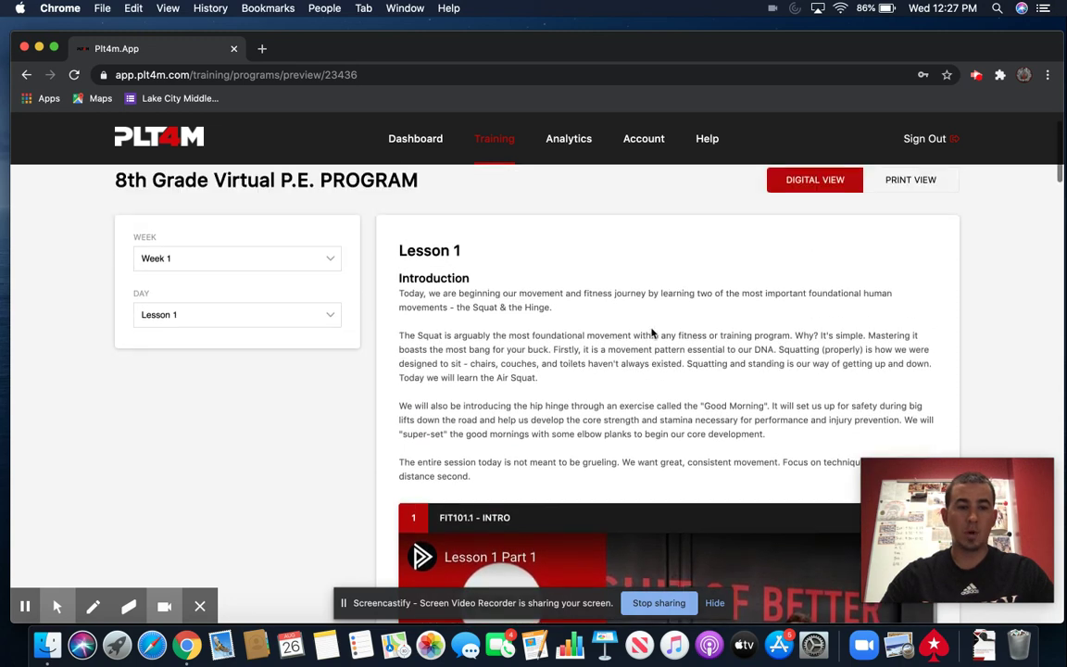
scroll(651, 334, "up", 2)
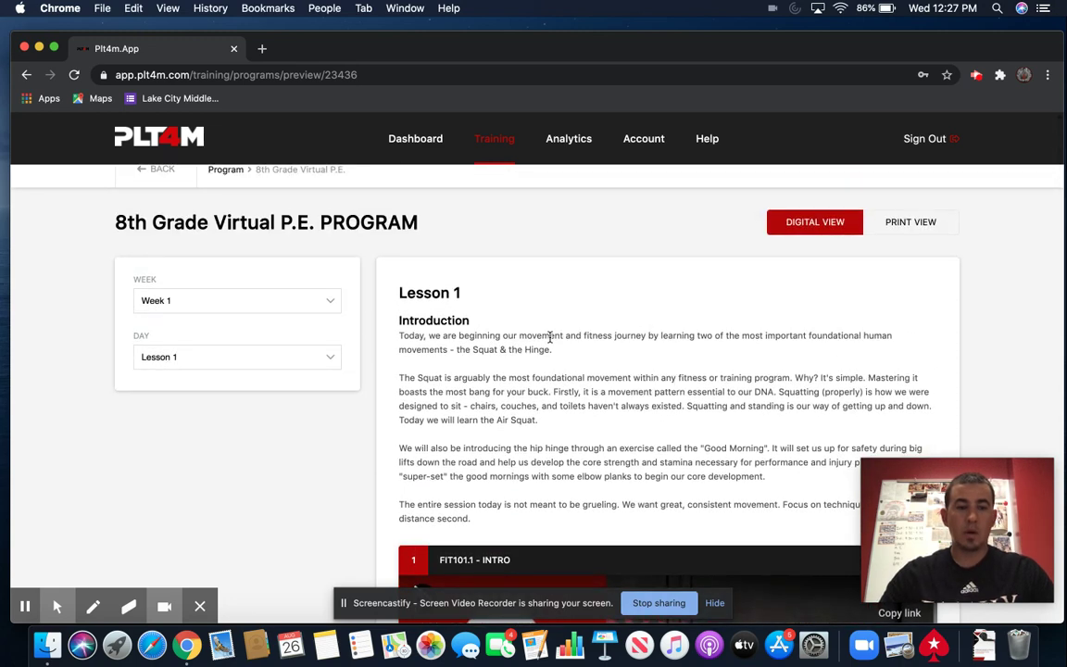